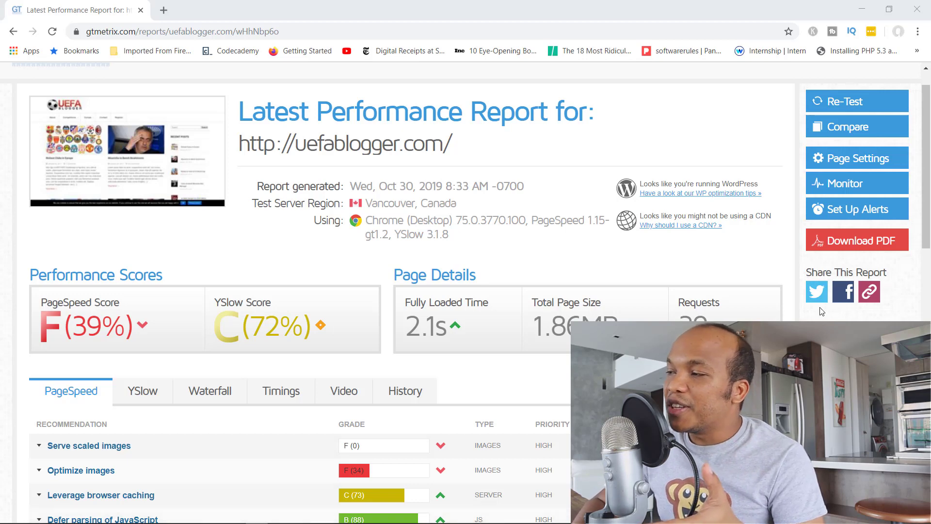
left_click_drag(929, 219, 928, 225)
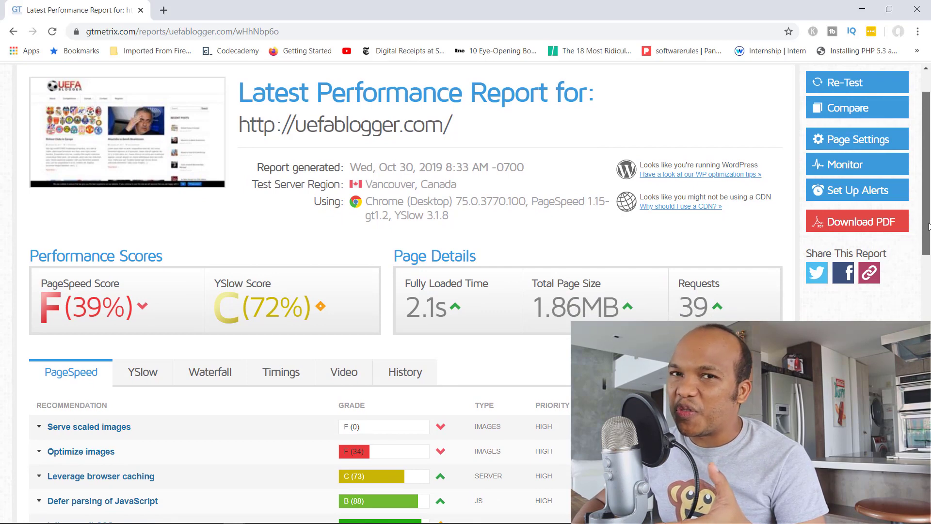
left_click_drag(929, 226, 928, 247)
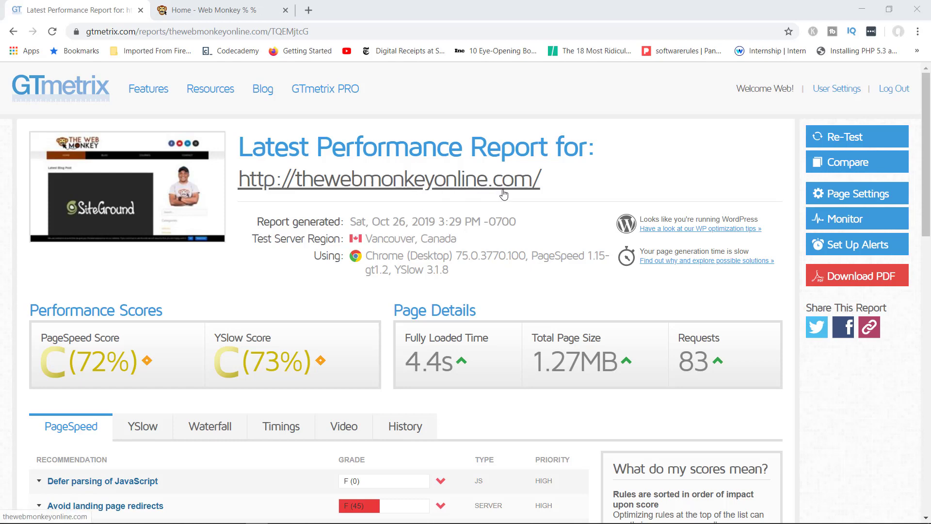
Expand the Serve scaled images recommendation in the PageSpeed results for thewebmonkeyonline.com.
scroll(504, 195, "down", 2)
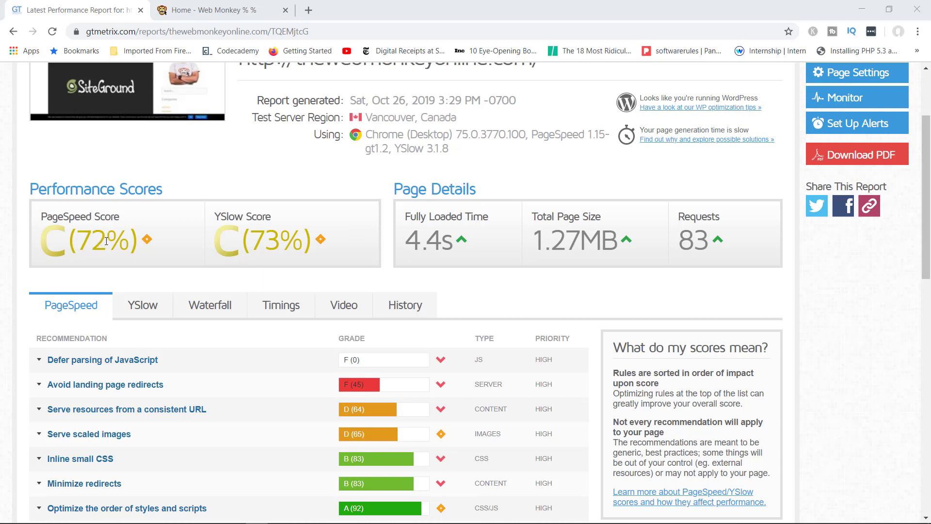
scroll(199, 235, "down", 2)
scroll(199, 235, "down", 1)
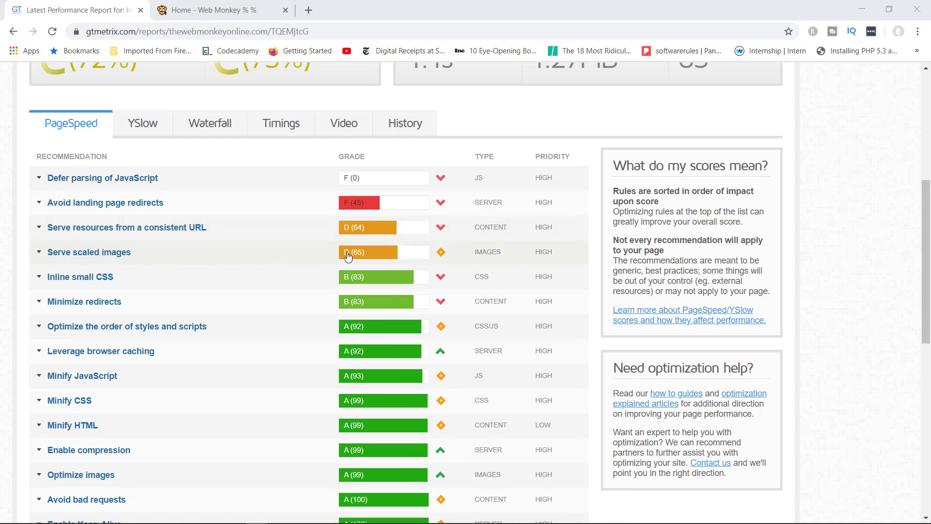
left_click(41, 256)
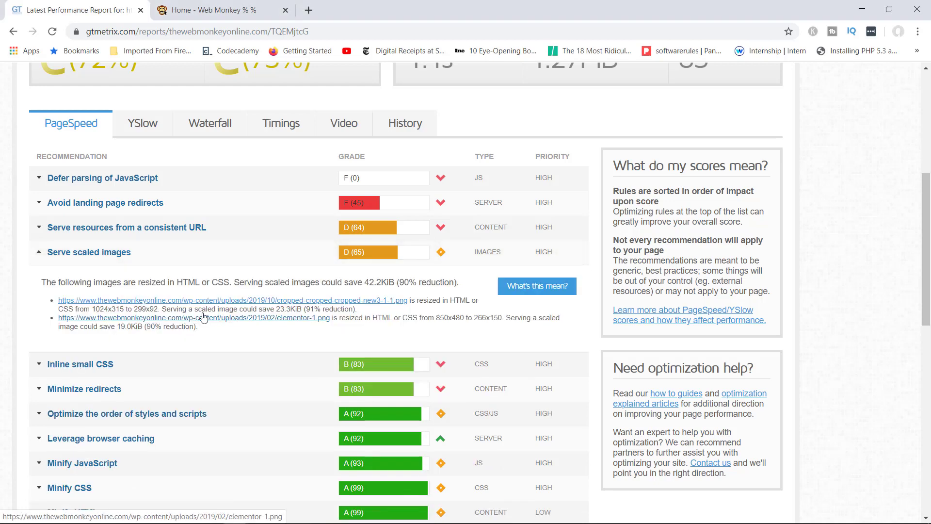
Open the flagged logo image from the recommendation and compare it with the logo on the site's home page.
left_click(338, 300)
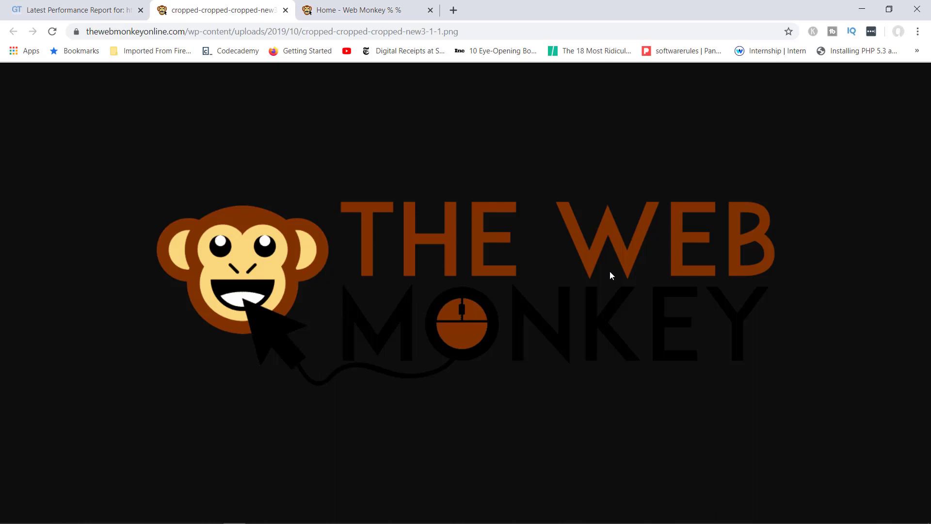
left_click(354, 9)
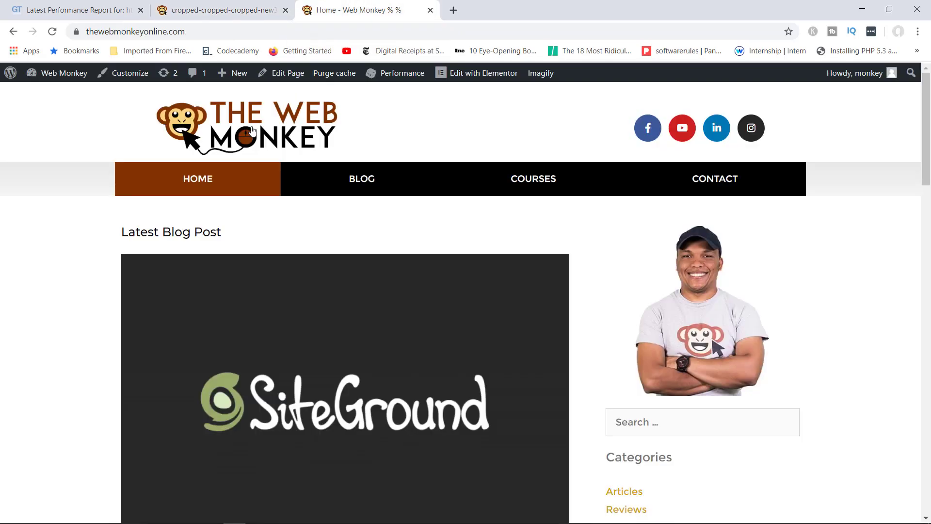
left_click(77, 10)
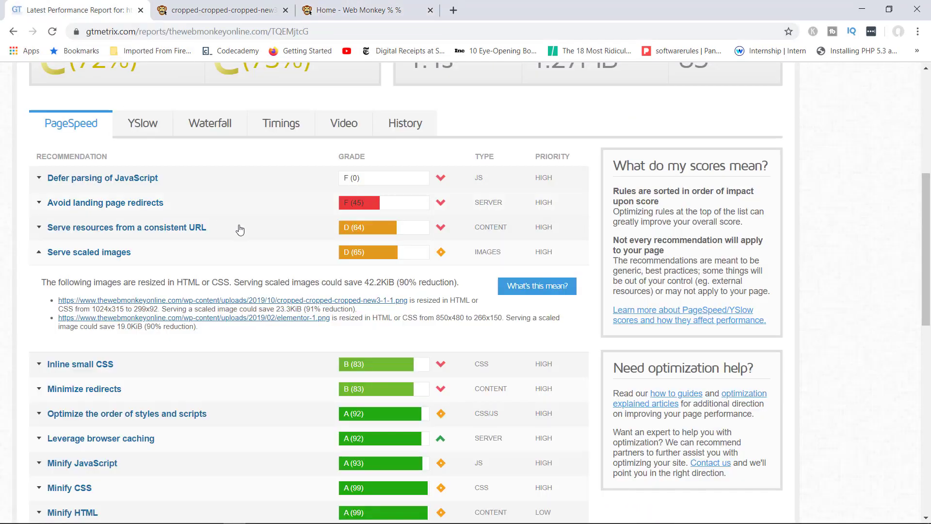
Open the flagged elementor-1.png image from the recommendation and view it alongside the full-size logo image.
left_click(290, 320)
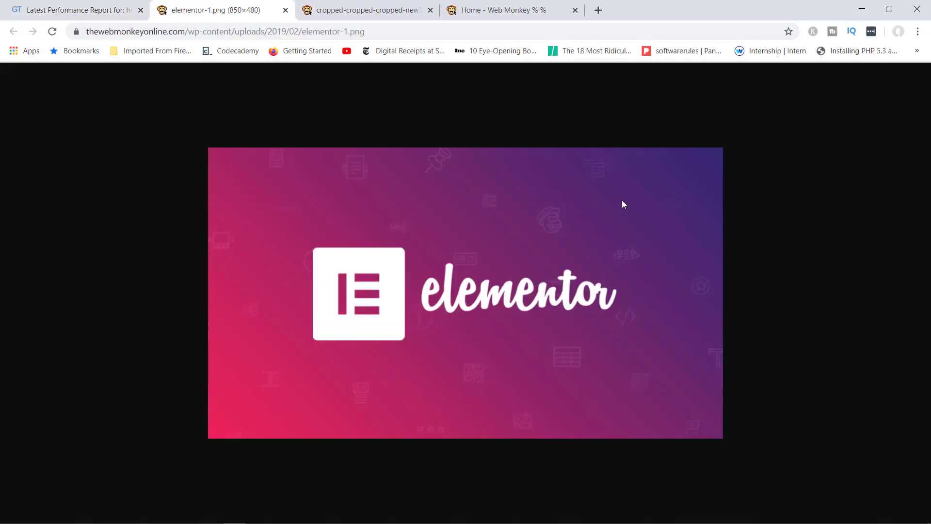
left_click(340, 10)
left_click(290, 11)
left_click(349, 10)
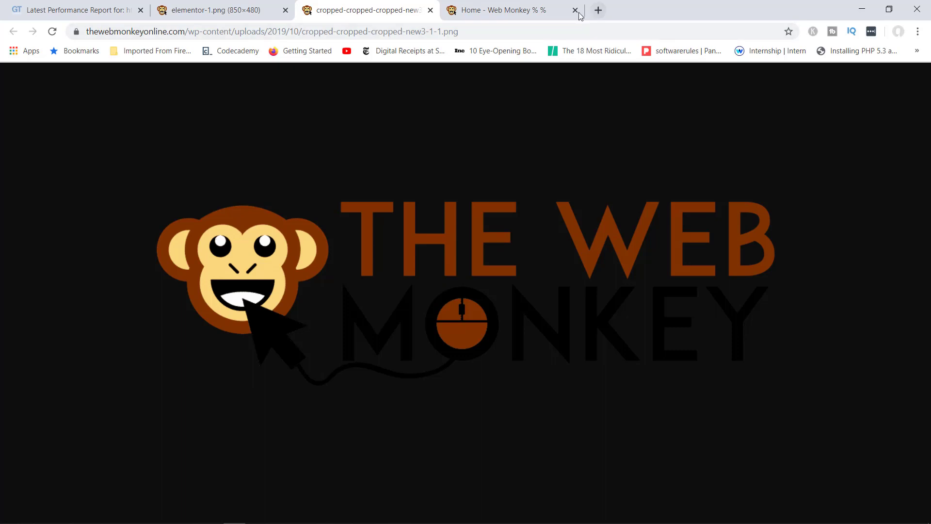
Check the logo's original pixel dimensions in its attachment details in the site's WordPress media library.
left_click(508, 9)
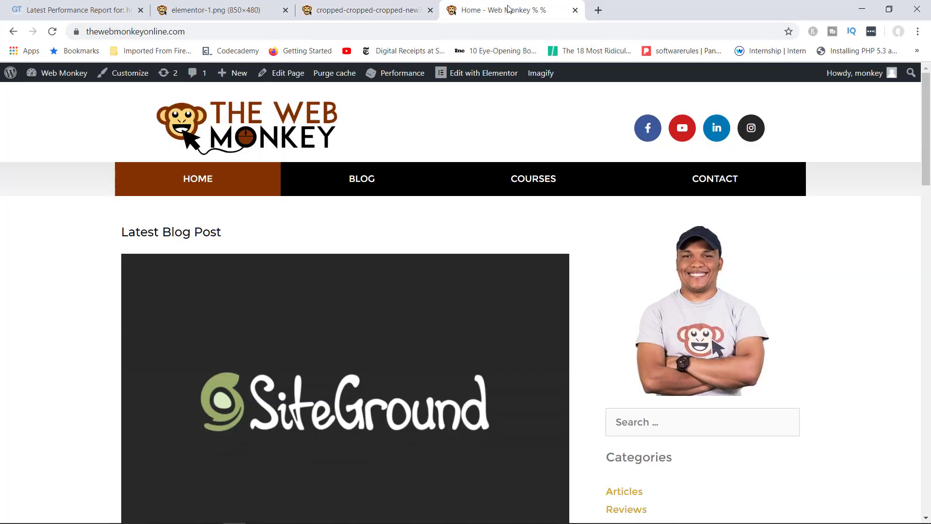
left_click(64, 81)
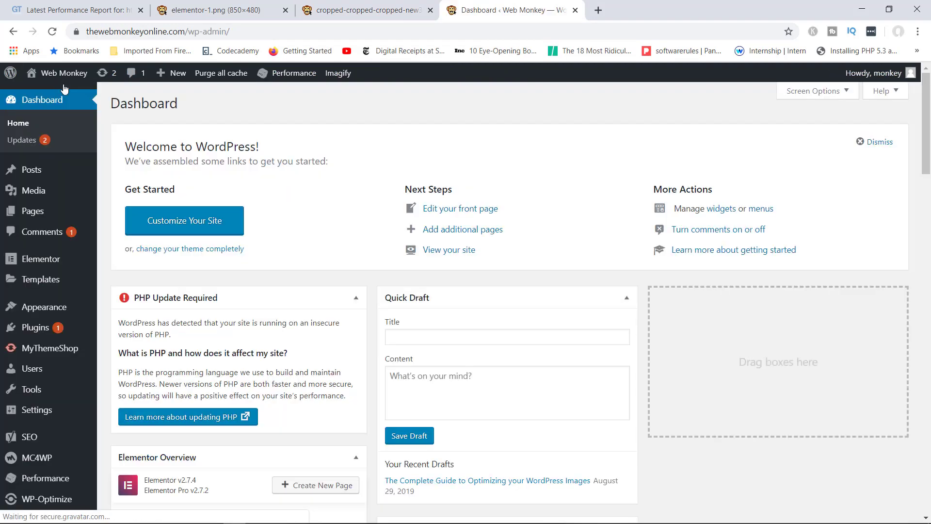
mouse_move(69, 306)
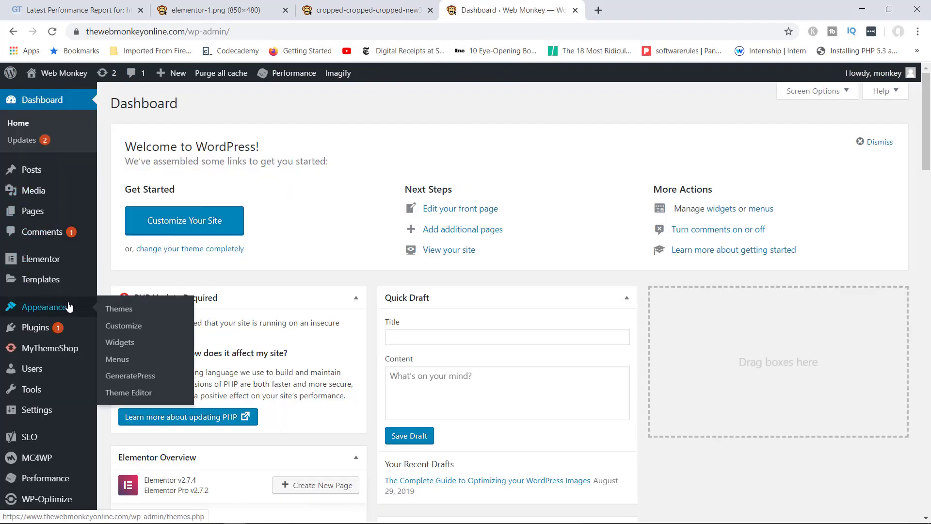
mouse_move(60, 190)
left_click(131, 194)
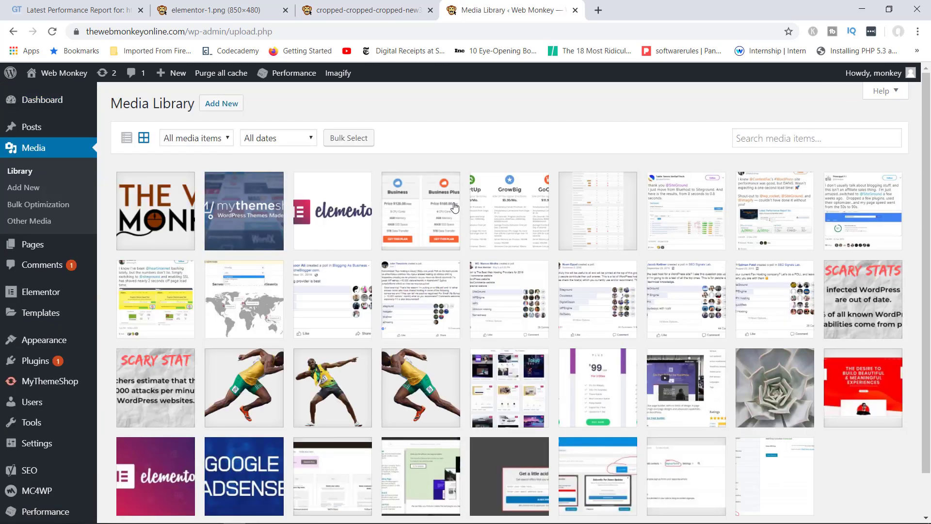
left_click(163, 221)
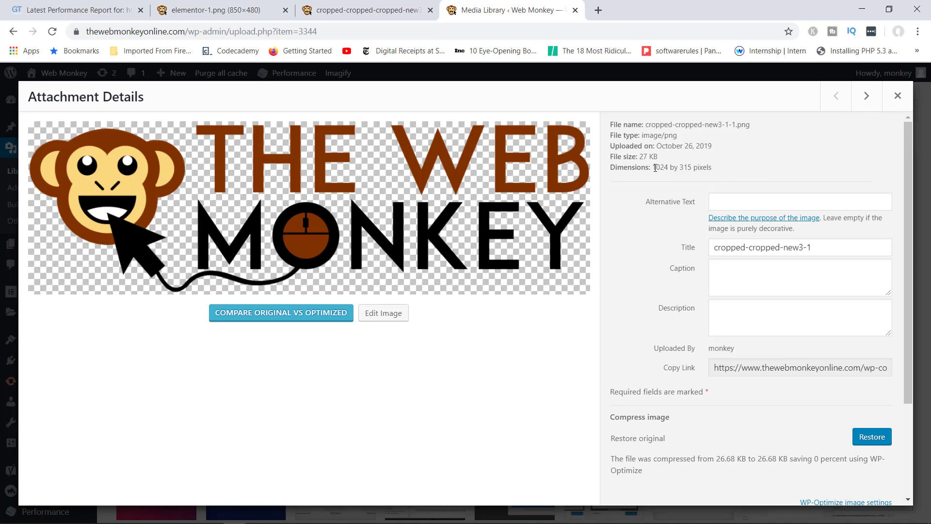
left_click_drag(652, 167, 691, 167)
left_click(898, 96)
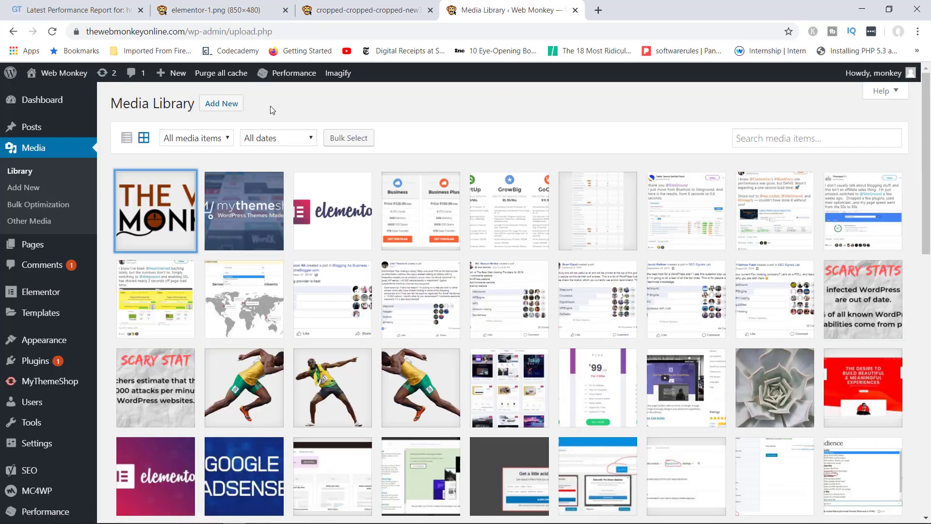
Visit the site's home page and inspect the header logo's image element to compare its displayed and original sizes.
left_click(75, 75)
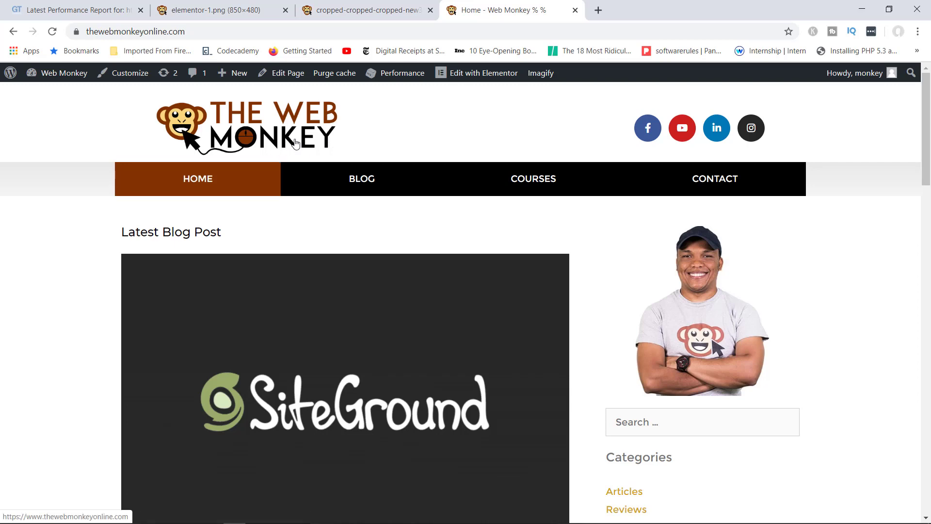
right_click(249, 119)
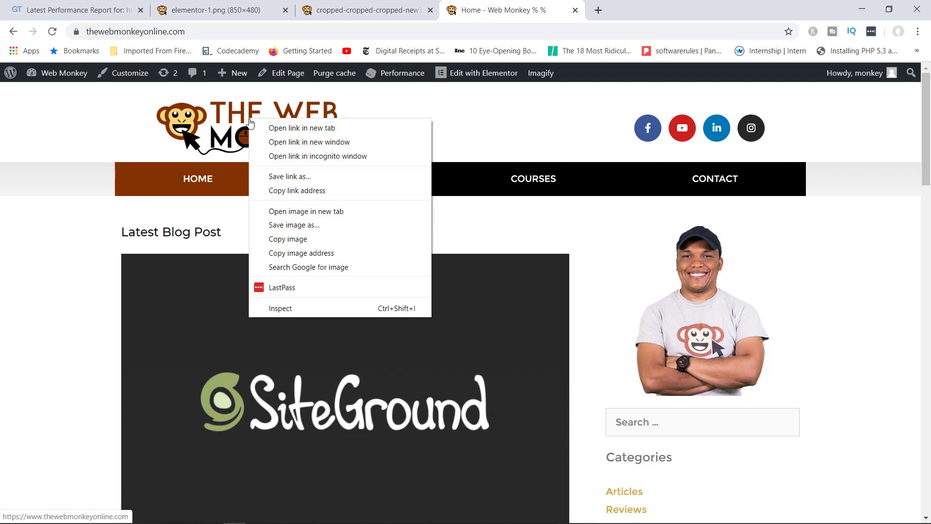
left_click(281, 308)
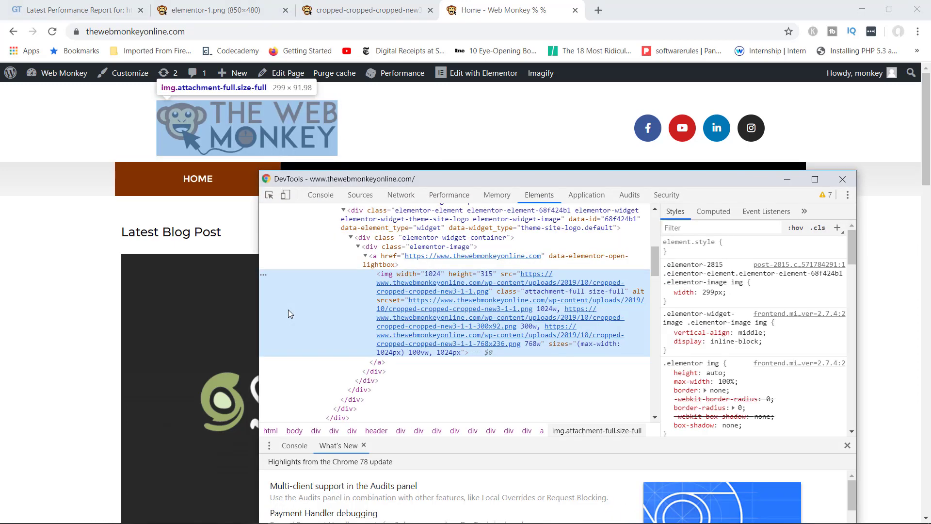
mouse_move(439, 310)
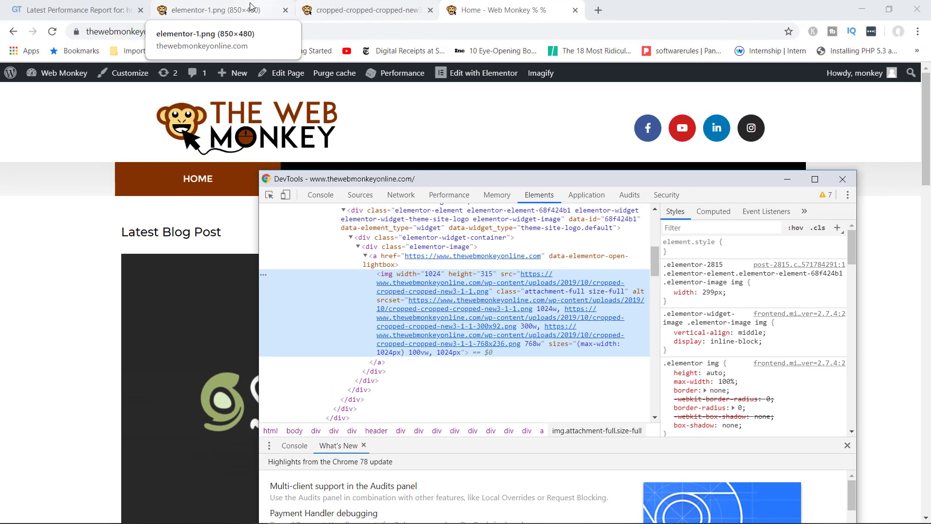
View the full-size Elementor image and look up its attachment details in the WordPress media library.
left_click(245, 10)
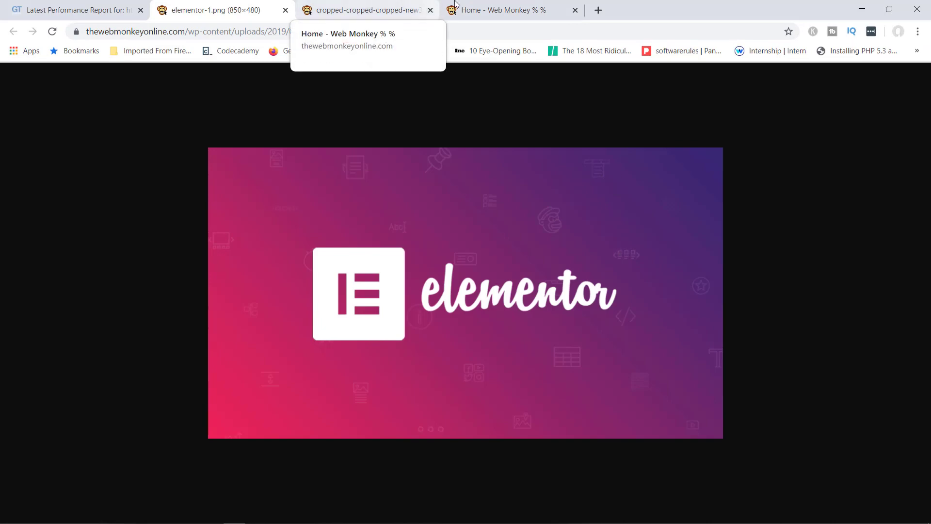
left_click(485, 9)
left_click(58, 74)
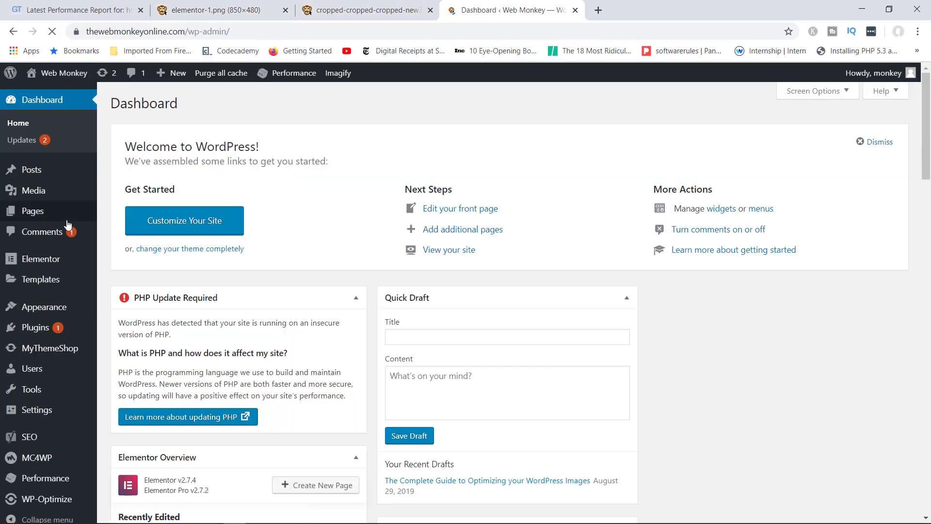
mouse_move(58, 192)
left_click(117, 192)
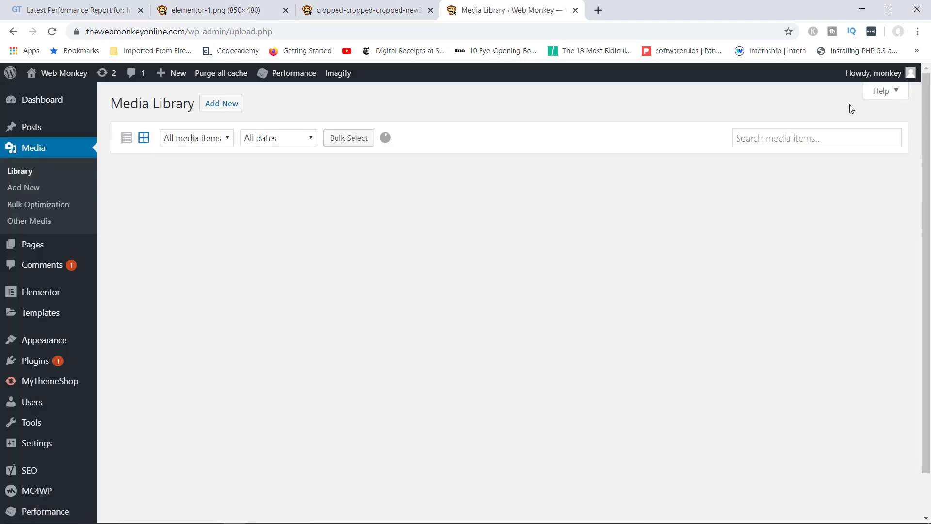
scroll(380, 347, "down", 1)
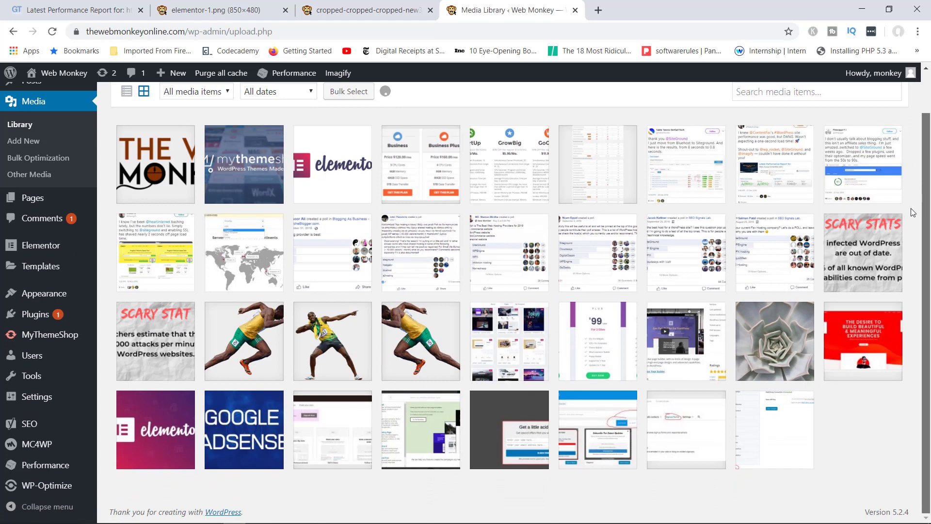
left_click(160, 432)
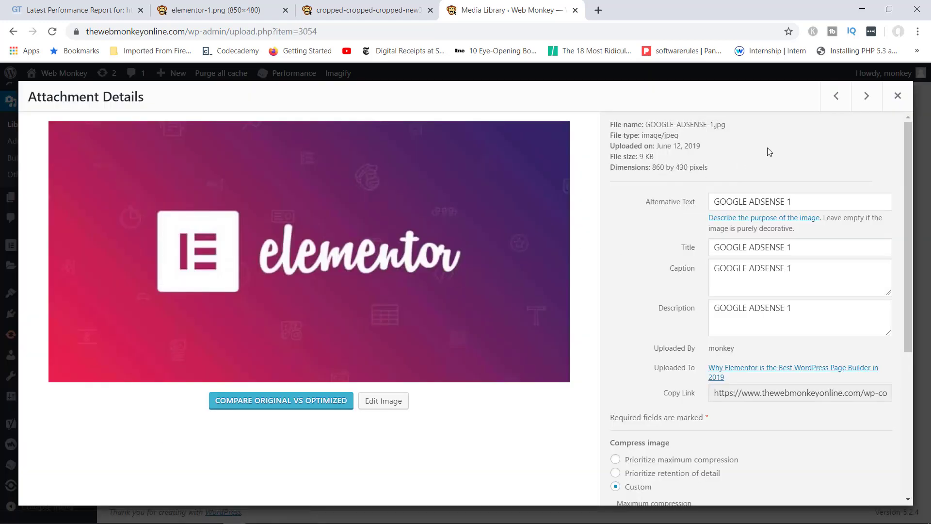
left_click(898, 96)
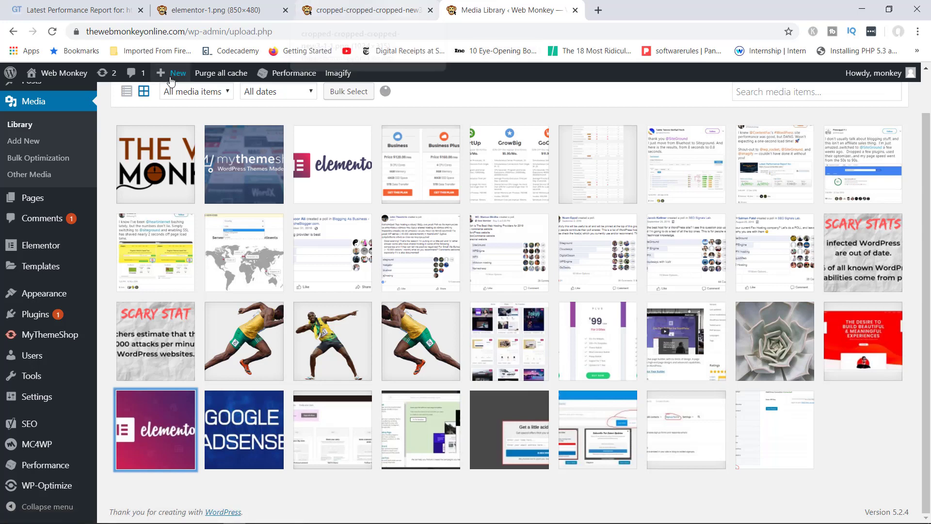
Load the live home page and inspect the Elementor image under WordPress Deals & Coupons for its displayed size.
left_click(58, 73)
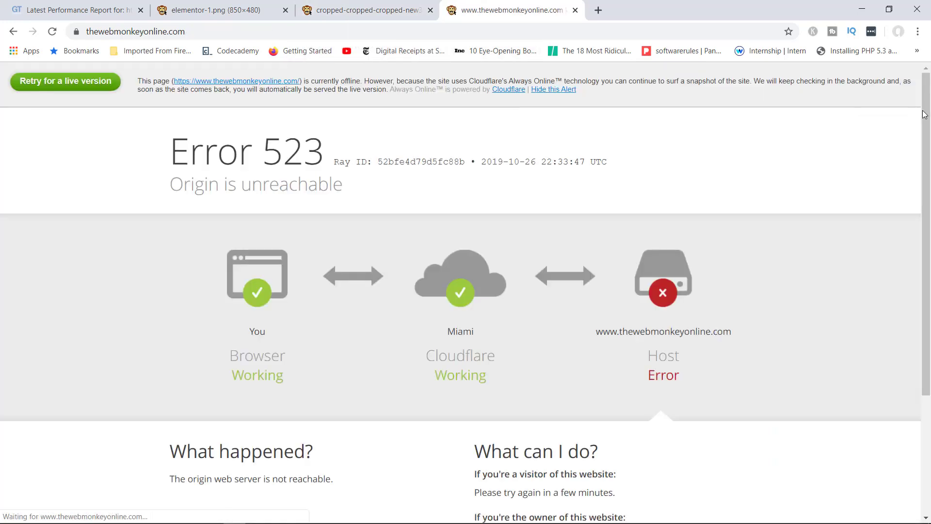
left_click(63, 81)
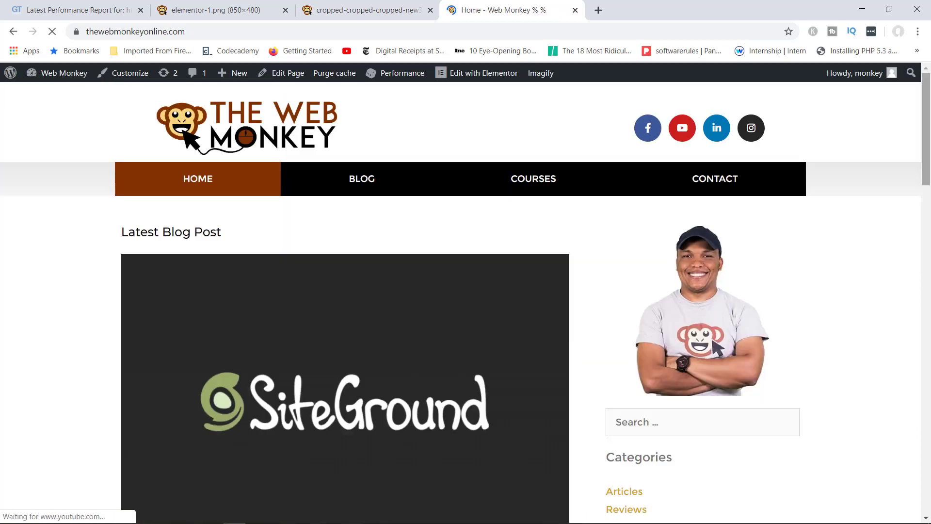
left_click_drag(920, 104, 911, 390)
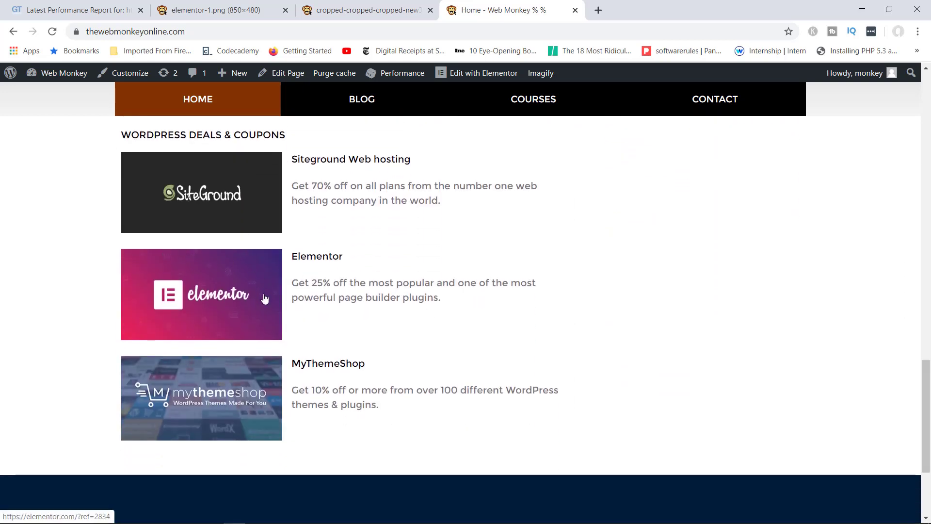
right_click(233, 263)
left_click(288, 457)
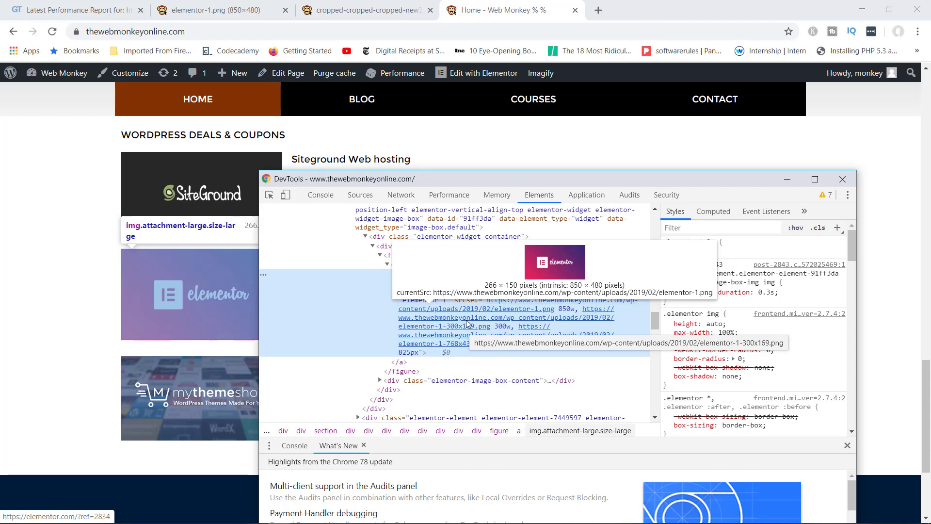
Review the Serve scaled images entries in the performance report again, along with the two opened source images.
left_click(73, 10)
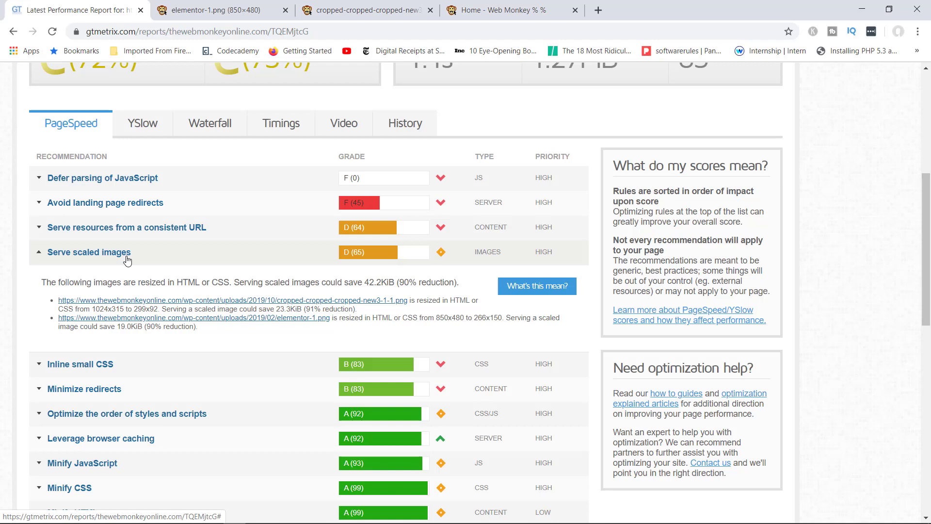
left_click(217, 10)
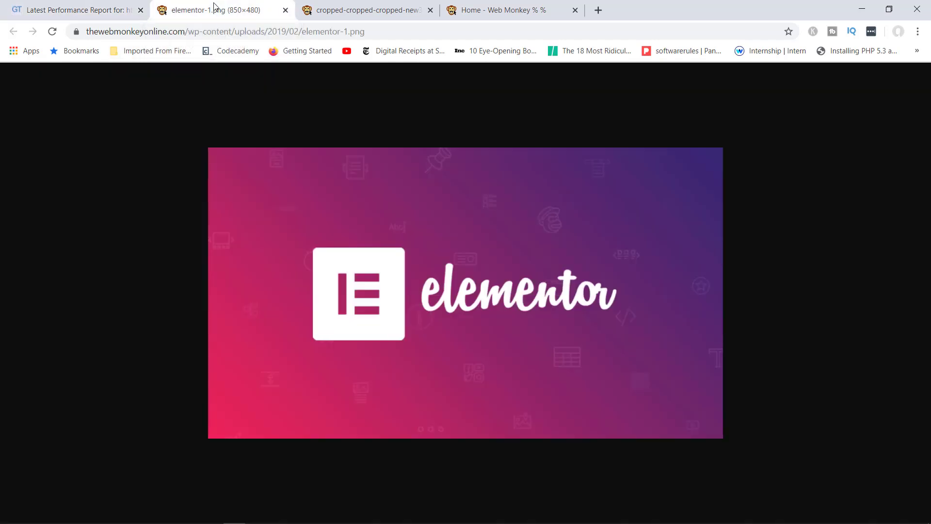
left_click(361, 9)
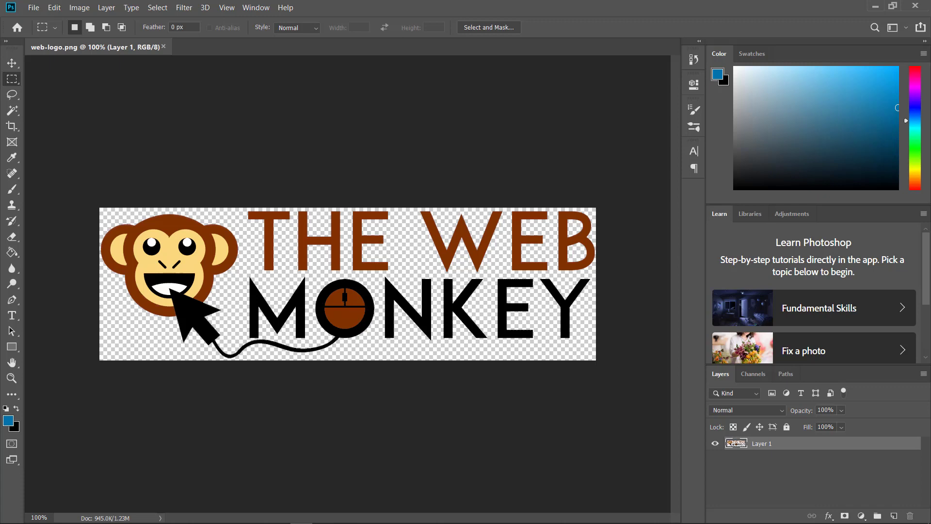
Switch from Photoshop back to Chrome and dismiss the element inspector to show the home page.
left_click(283, 521)
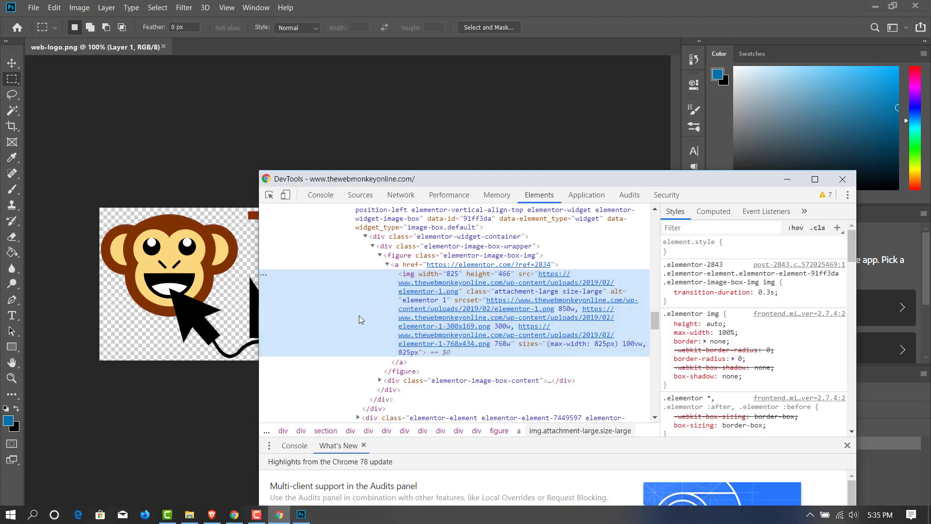
key("F12")
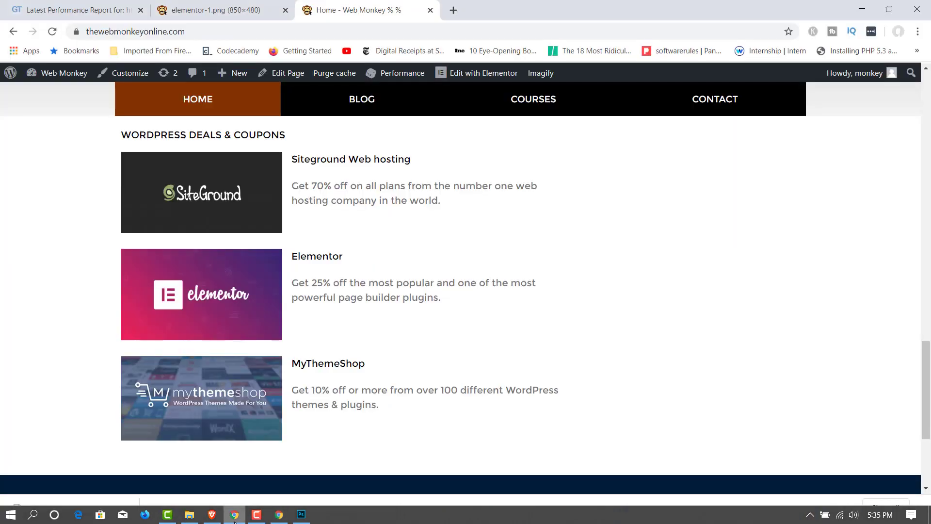
Check the scaled size the performance report gives for the logo, and view the logo in the live home page header.
left_click(82, 18)
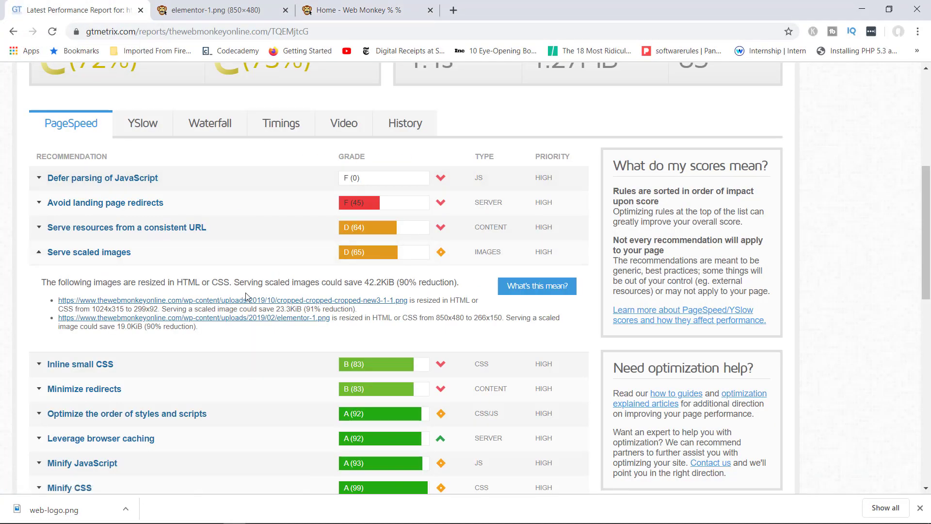
left_click_drag(158, 309, 139, 308)
left_click(365, 11)
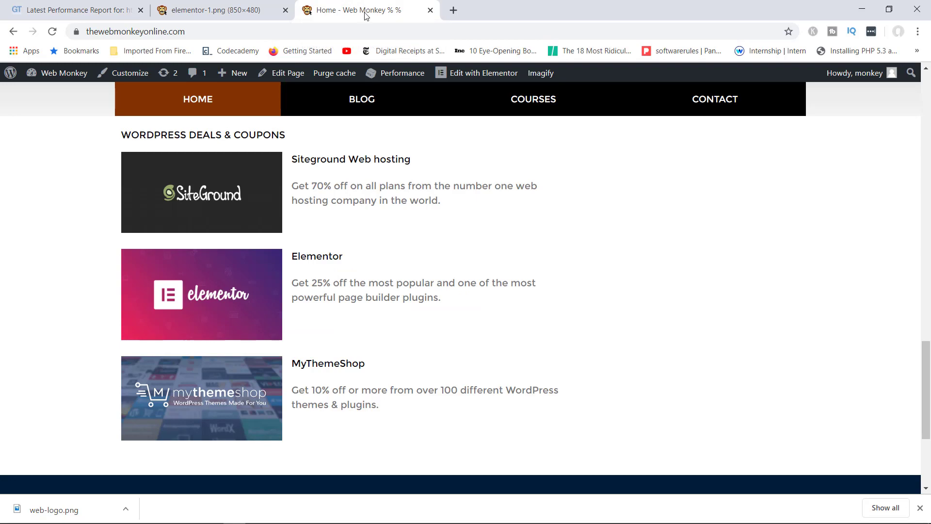
scroll(681, 135, "up", 20)
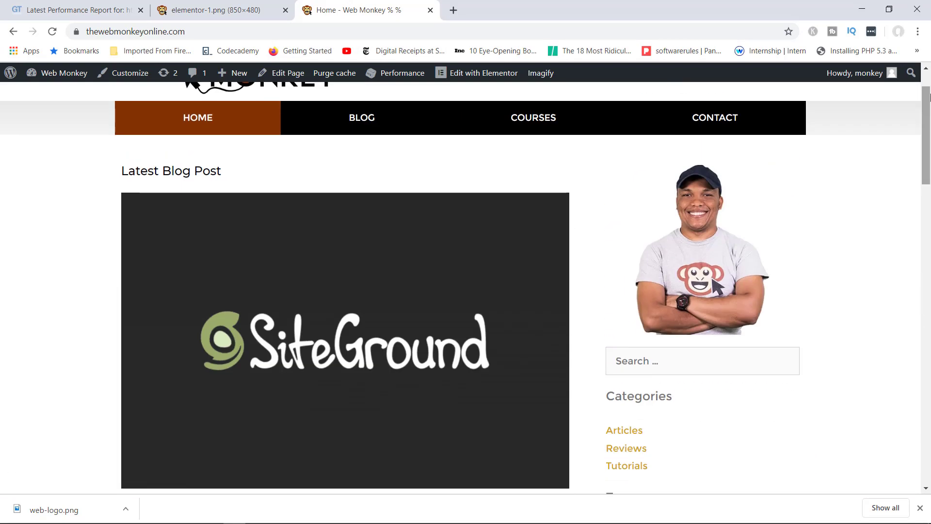
left_click(920, 507)
scroll(916, 204, "up", 1)
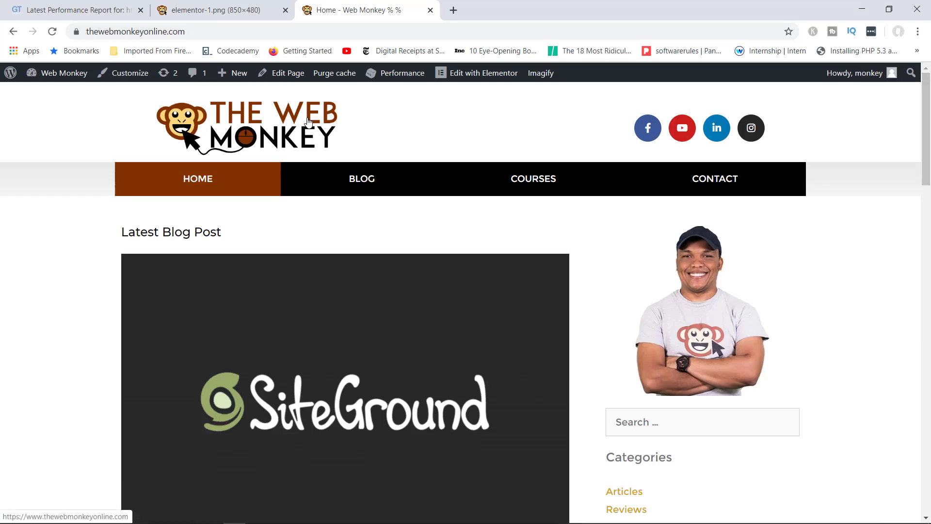
Detach the home page into its own browser window and vary its width to find where the logo displays largest.
left_click_drag(348, 11, 565, 53)
left_click_drag(612, 7, 500, 36)
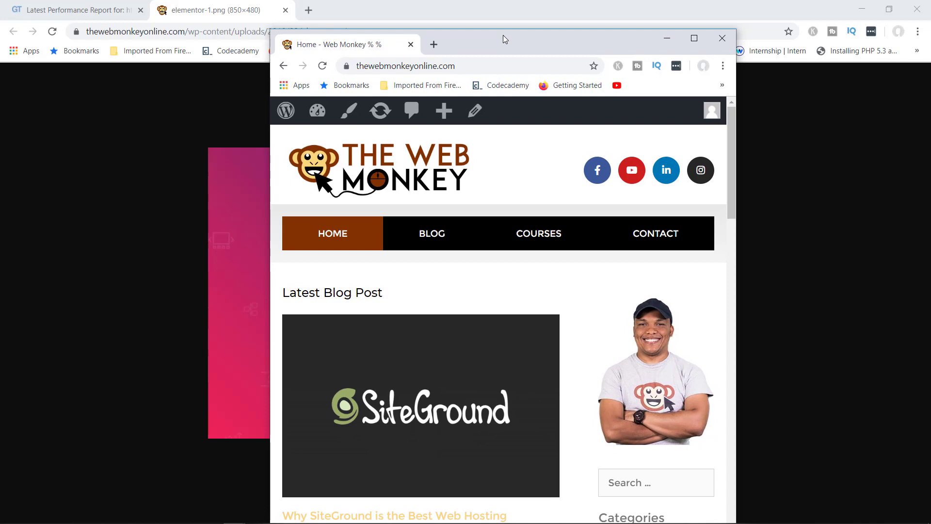
mouse_move(737, 266)
left_mouse_down()
mouse_move(712, 261)
mouse_move(733, 261)
left_mouse_up()
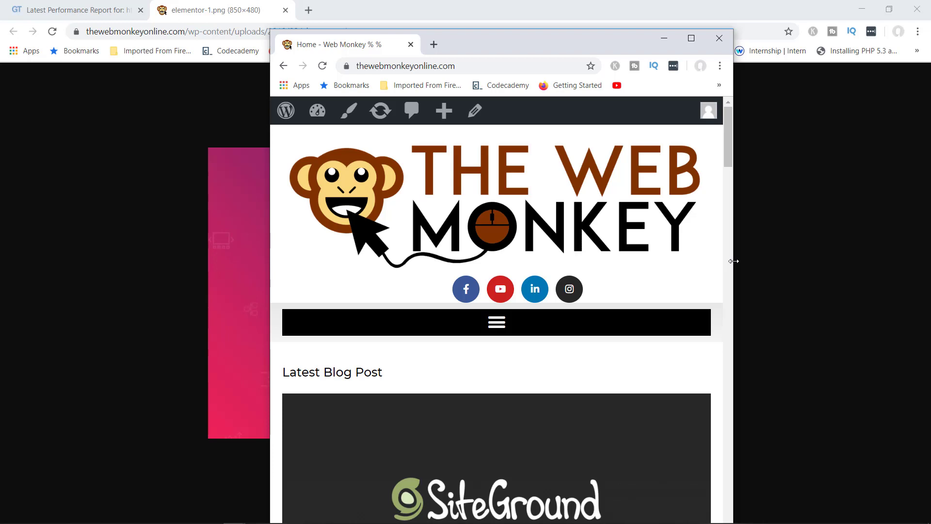
left_click_drag(733, 261, 770, 265)
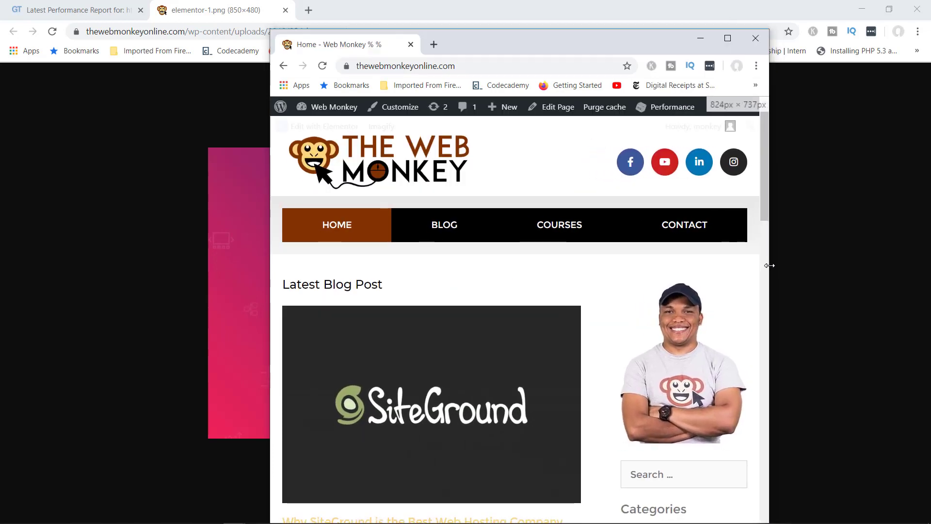
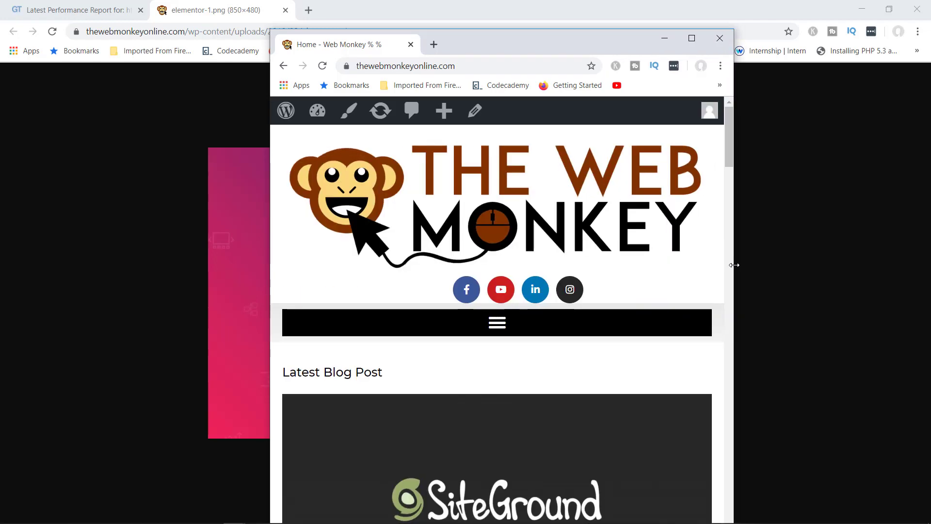
Inspect the enlarged logo in the narrow page layout for its displayed pixel size, rechecking it after readjusting the window width.
right_click(528, 194)
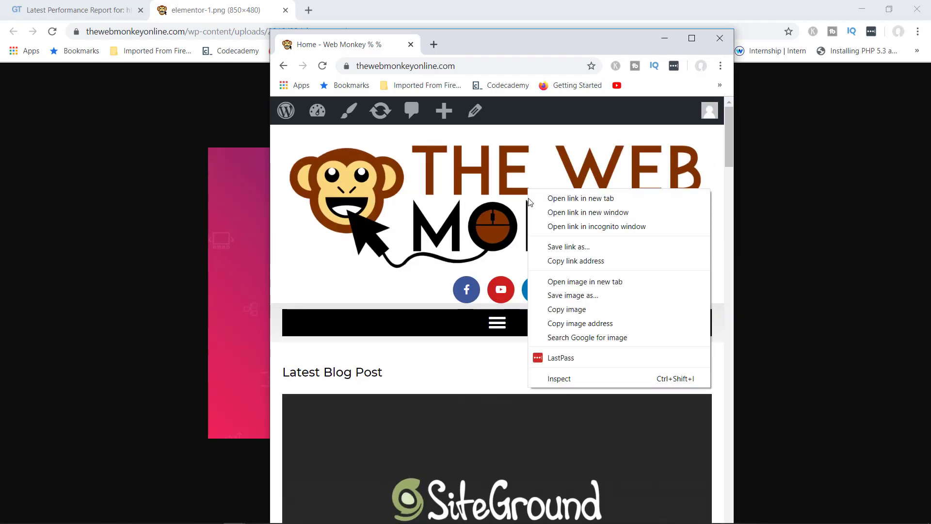
left_click(562, 378)
mouse_move(424, 291)
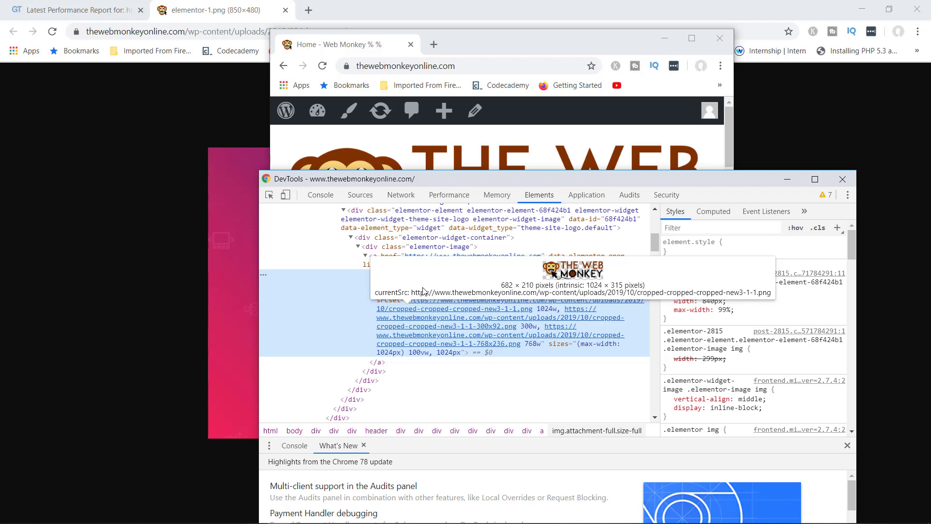
left_click(592, 72)
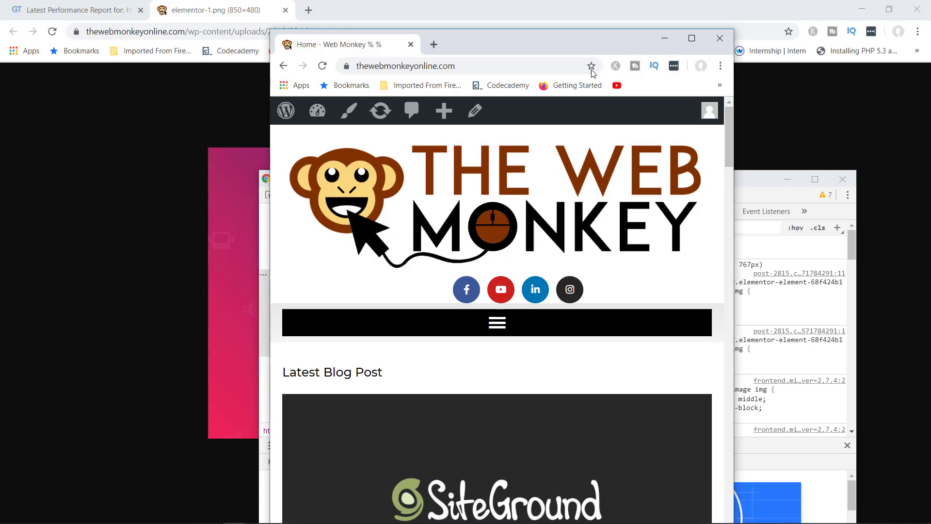
left_click_drag(736, 198, 735, 243)
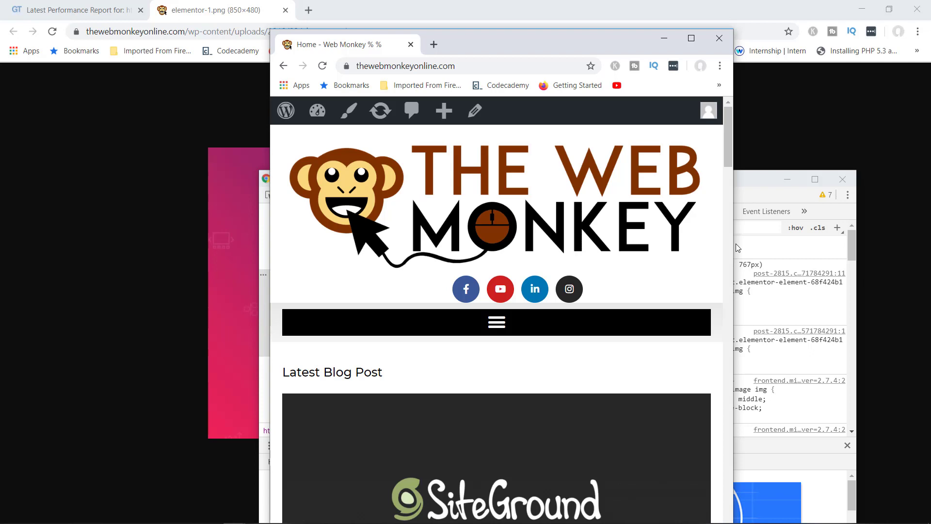
right_click(534, 187)
left_click(567, 376)
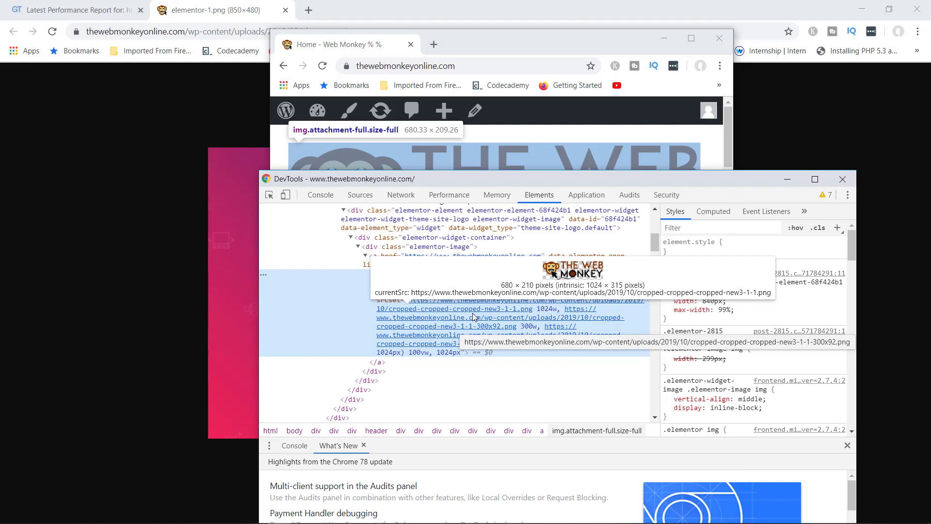
Switch to Photoshop and resize web-logo.png to a width of 682 pixels with proportions kept.
left_click(301, 514)
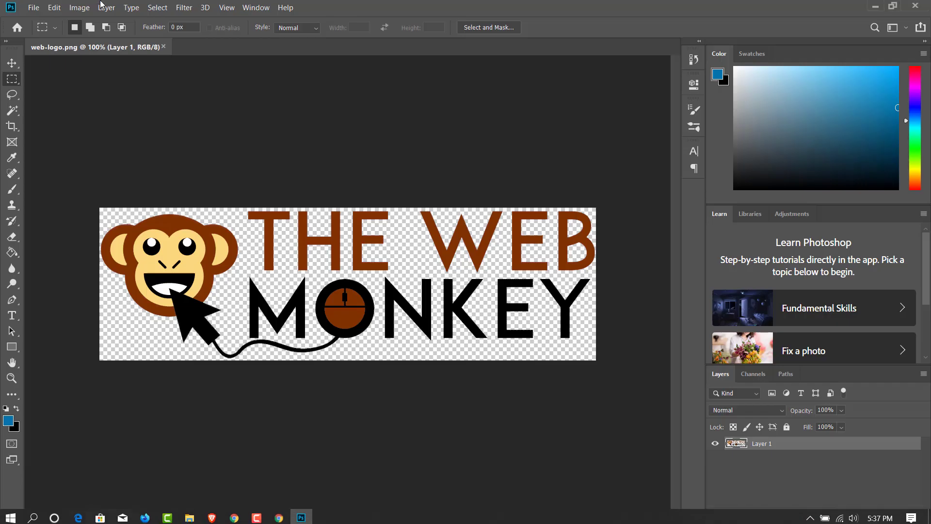
left_click(79, 8)
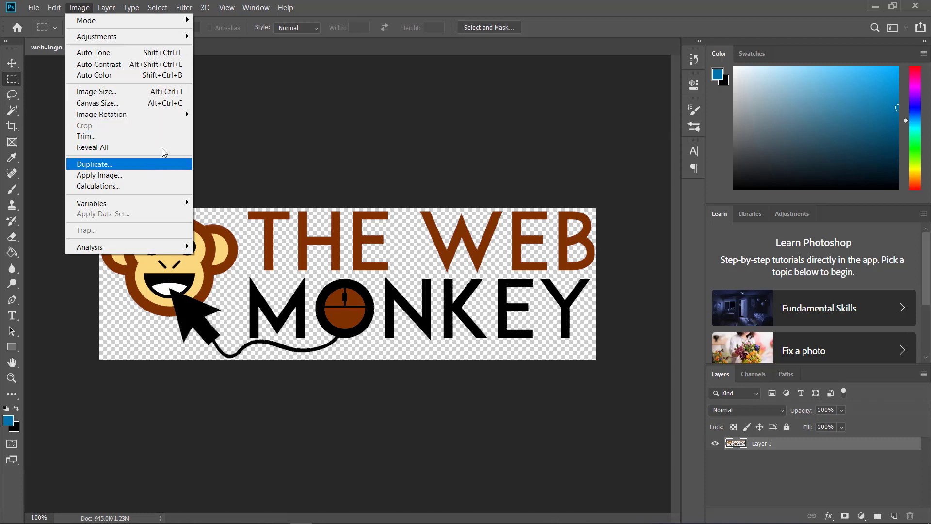
left_click(184, 92)
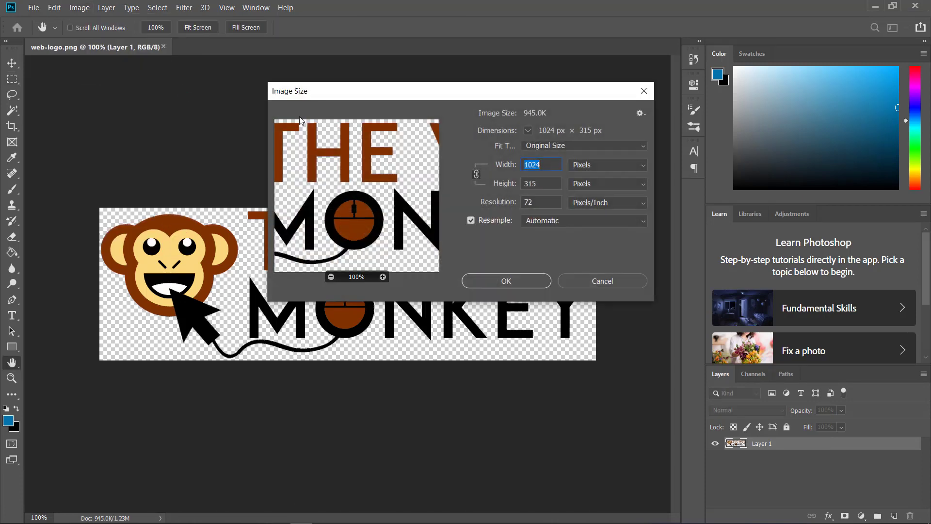
type("682")
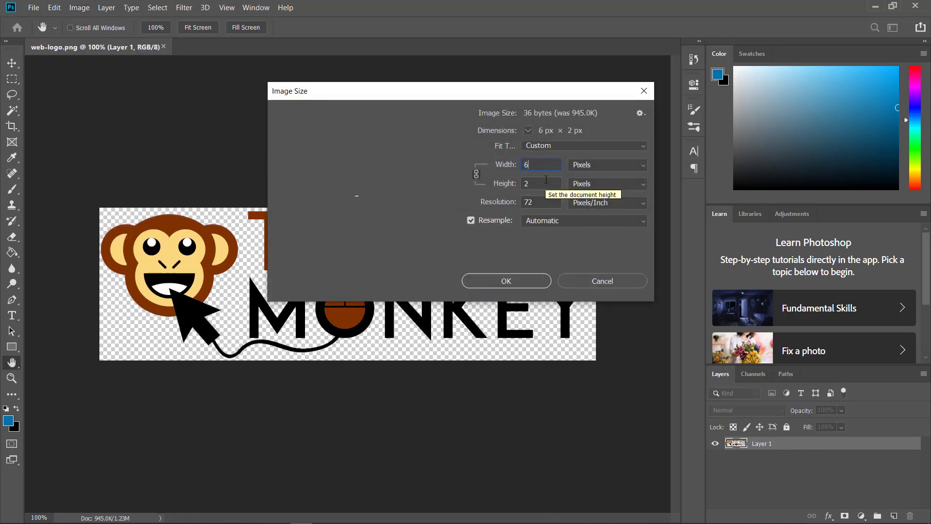
left_click(506, 281)
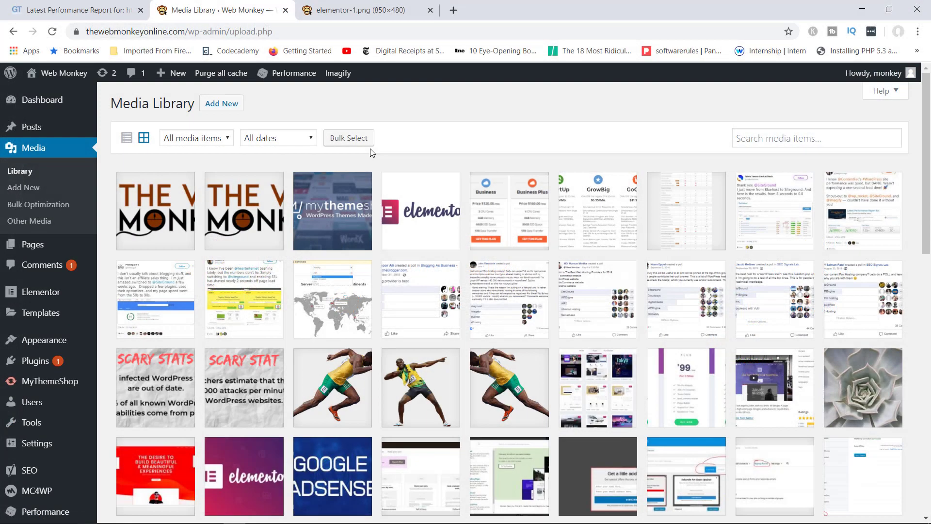
Compare the attachment details of the old logo and the new web-logo.png in the WordPress media library.
left_click(247, 209)
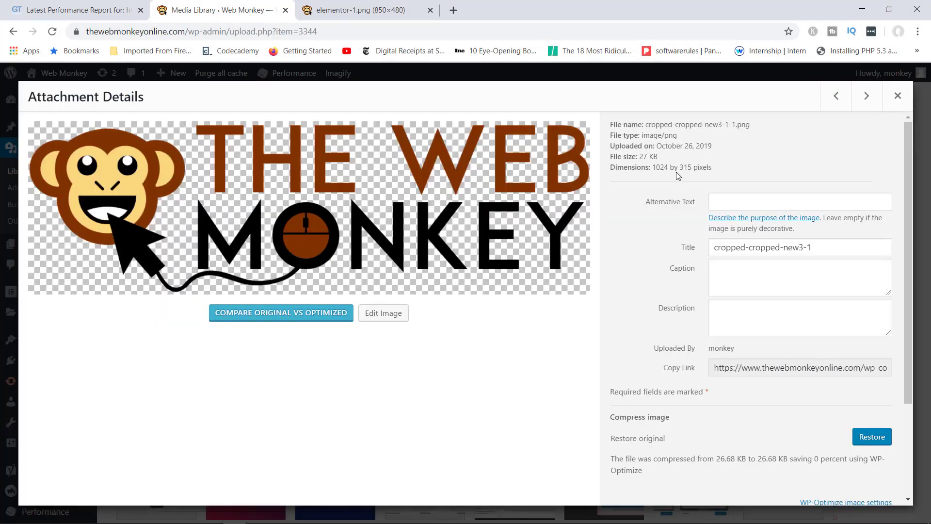
left_click(834, 98)
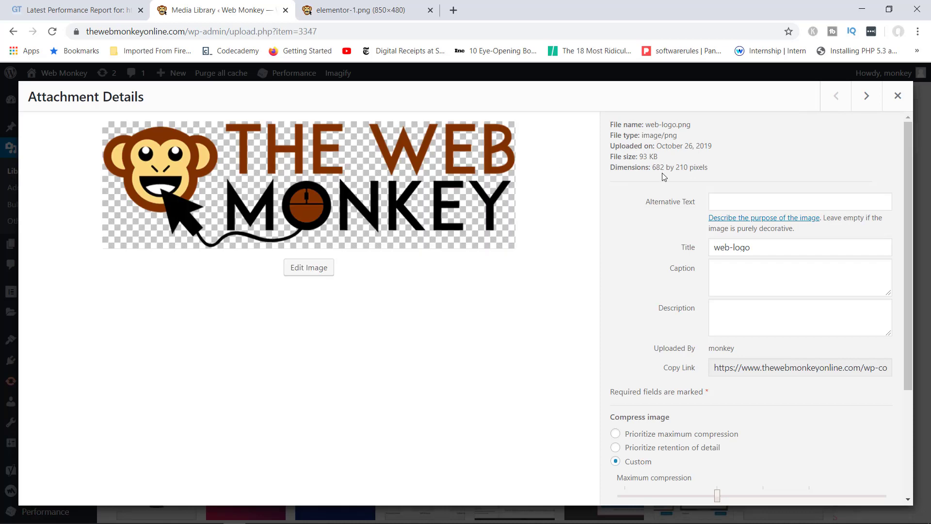
left_click(898, 99)
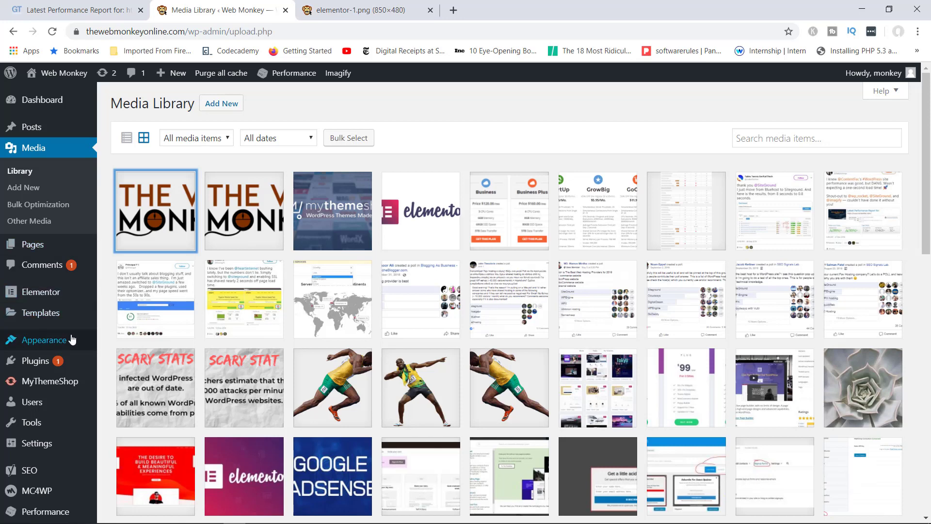
Open the Site Identity settings in the theme customizer and remove the current logo.
mouse_move(73, 339)
left_click(127, 358)
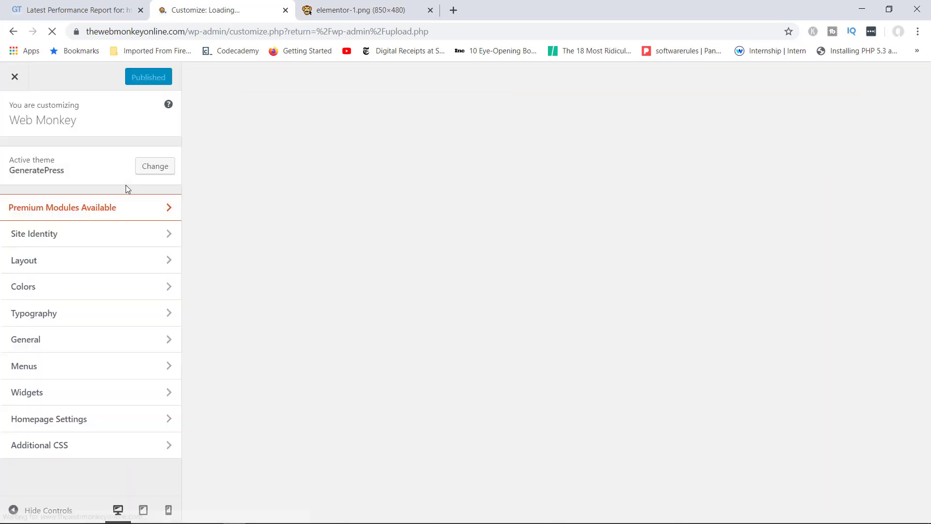
left_click(90, 231)
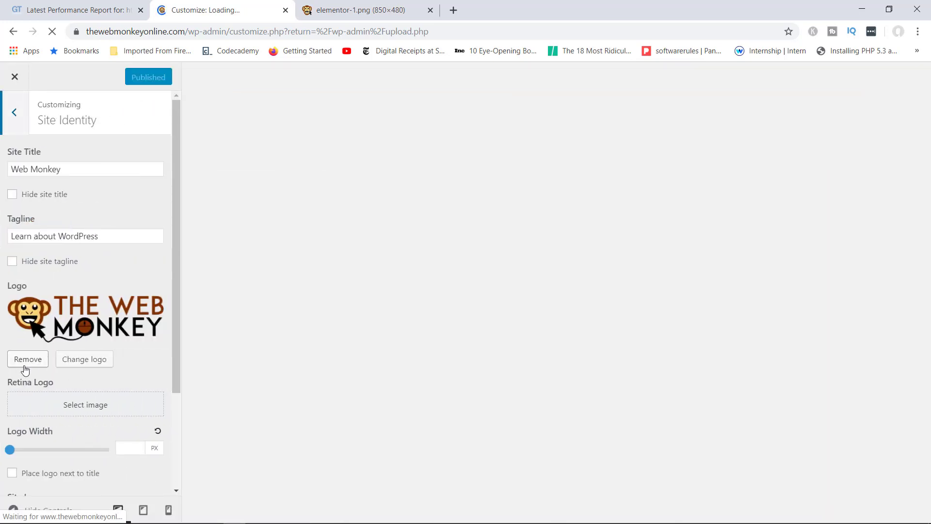
left_click(26, 362)
Set web-logo.png as the site logo with the crop area covering the whole image, then publish and leave the customizer.
left_click(83, 312)
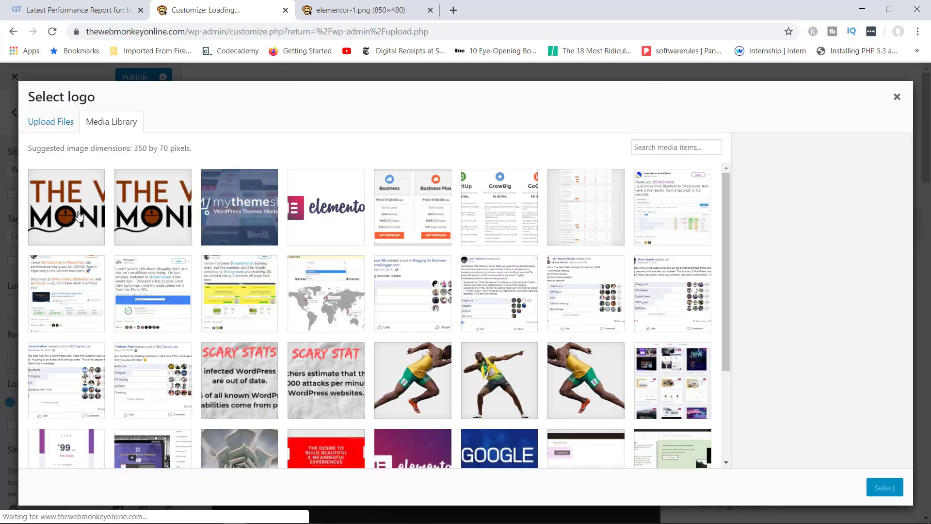
left_click(99, 203)
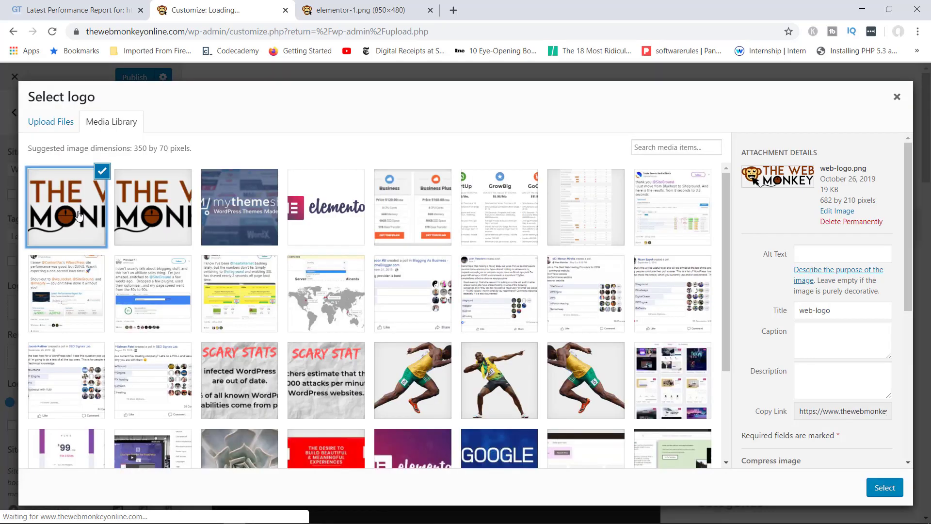
left_click(883, 489)
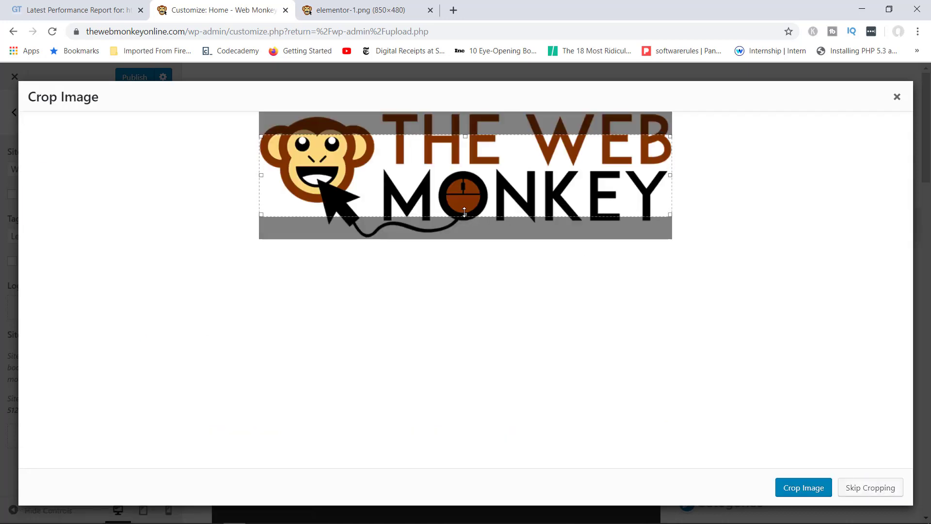
left_click_drag(467, 215, 467, 245)
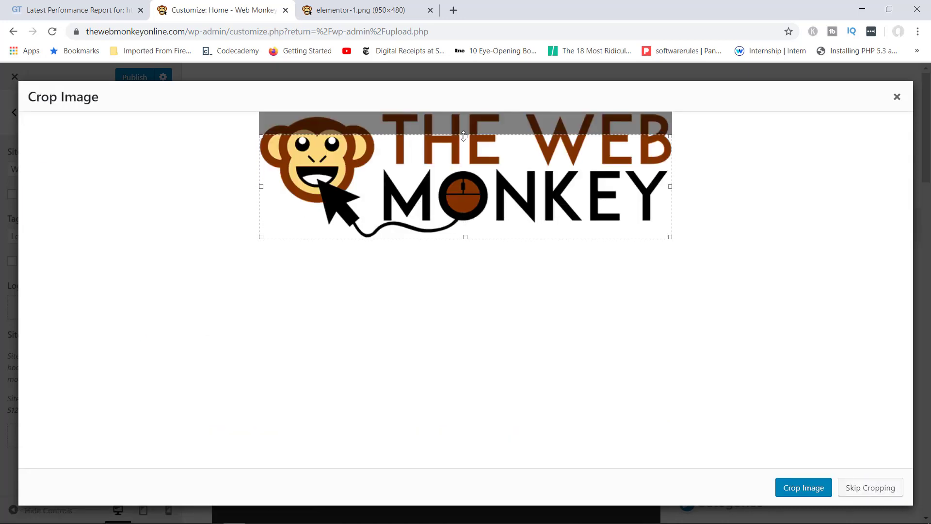
left_click_drag(463, 136, 465, 98)
left_click(805, 487)
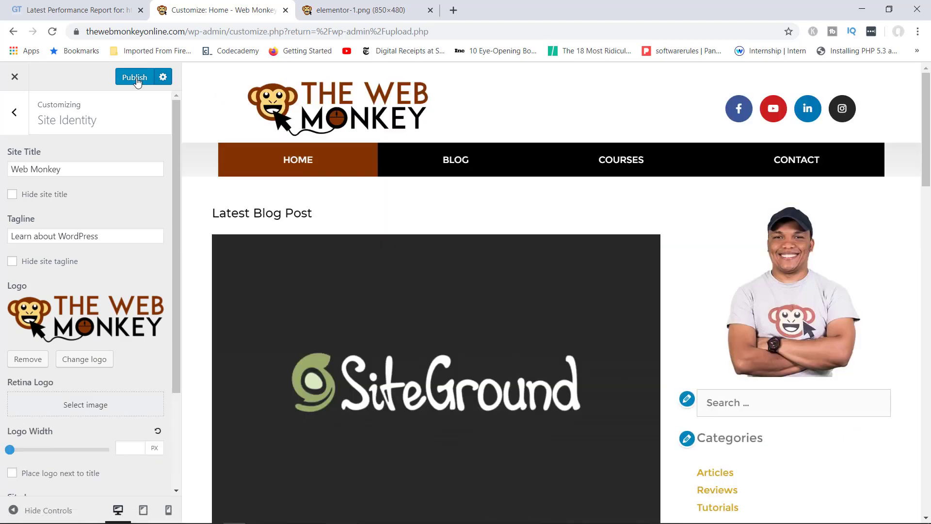
left_click(135, 77)
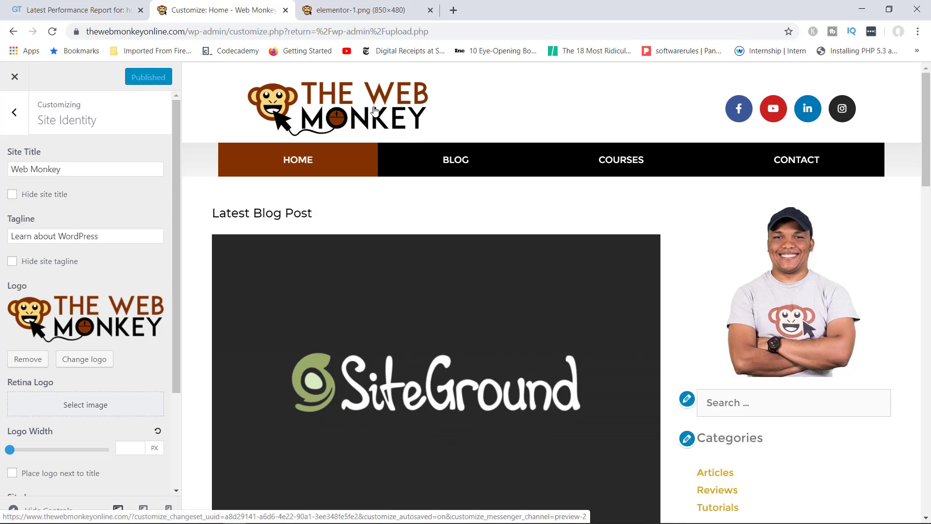
left_click(14, 77)
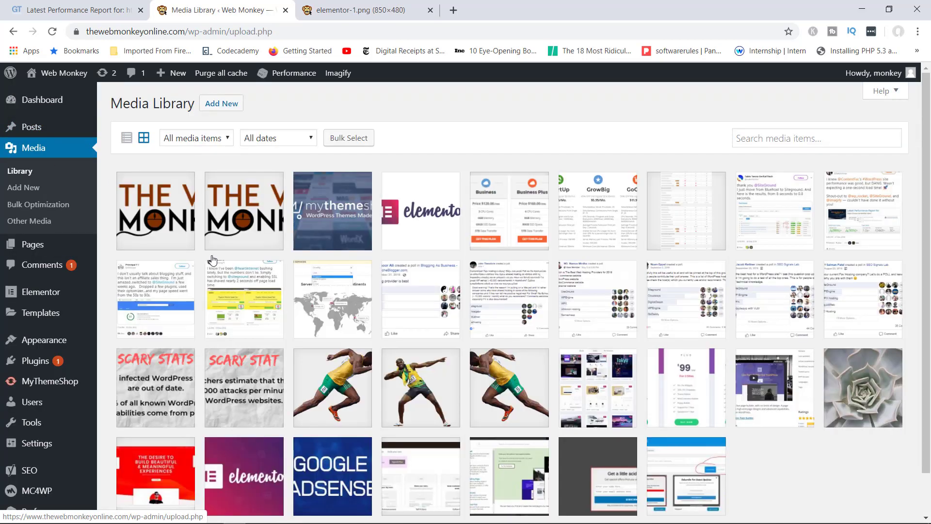
Permanently delete the old logo cropped-cropped-new3-1-1.png from the media library and return to the performance report.
left_click(251, 245)
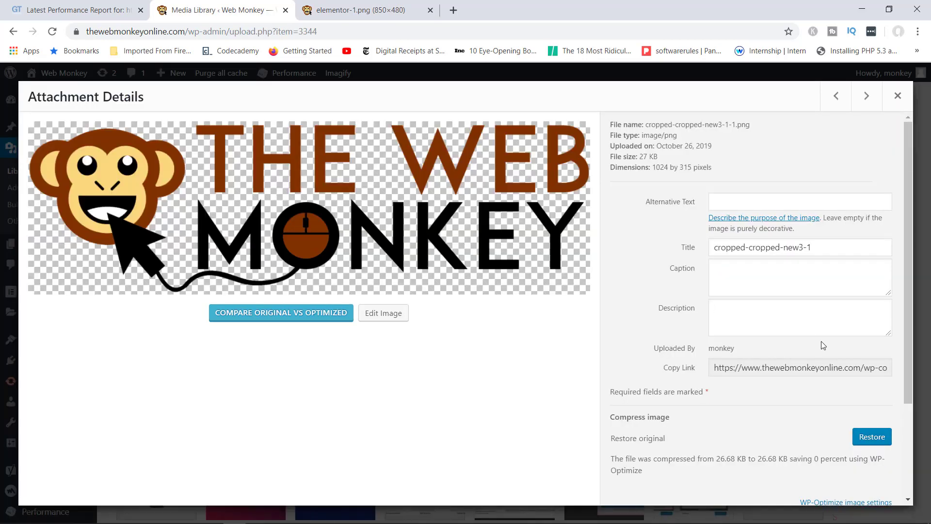
left_click_drag(907, 291, 907, 382)
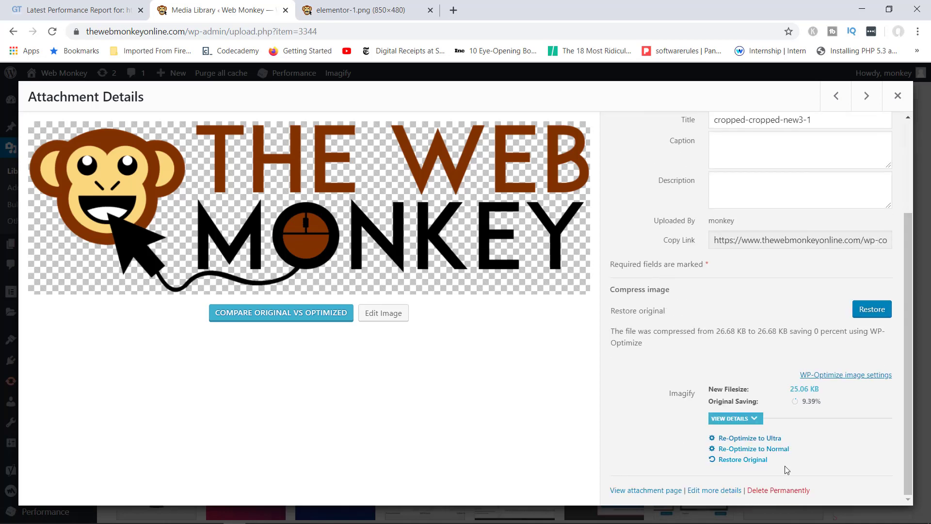
left_click(777, 488)
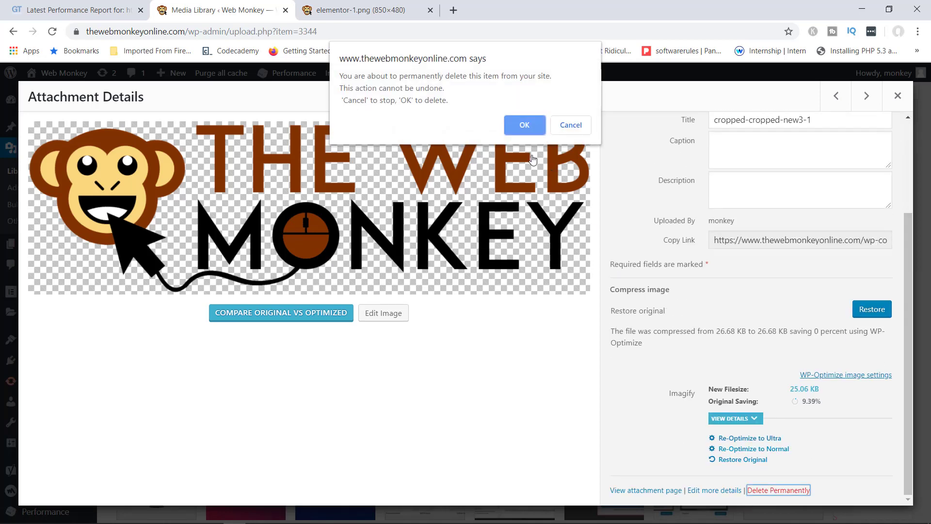
left_click(517, 124)
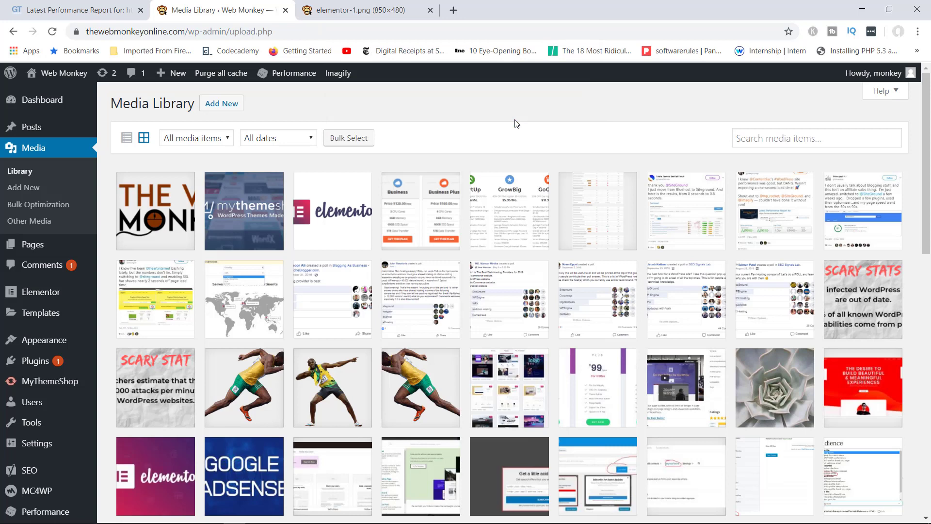
left_click(89, 16)
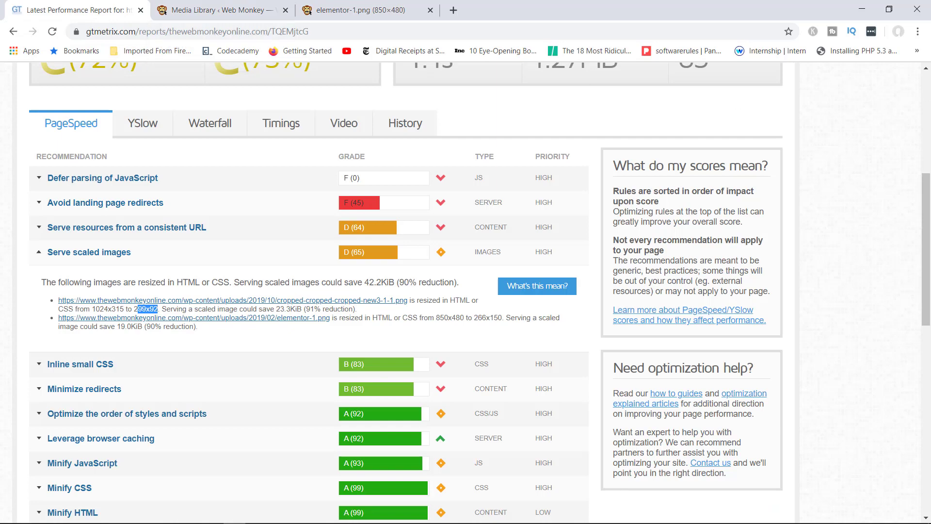
Re-test the site's performance and expand the Serve scaled images recommendation in the new report.
scroll(842, 140, "up", 6)
left_click(843, 138)
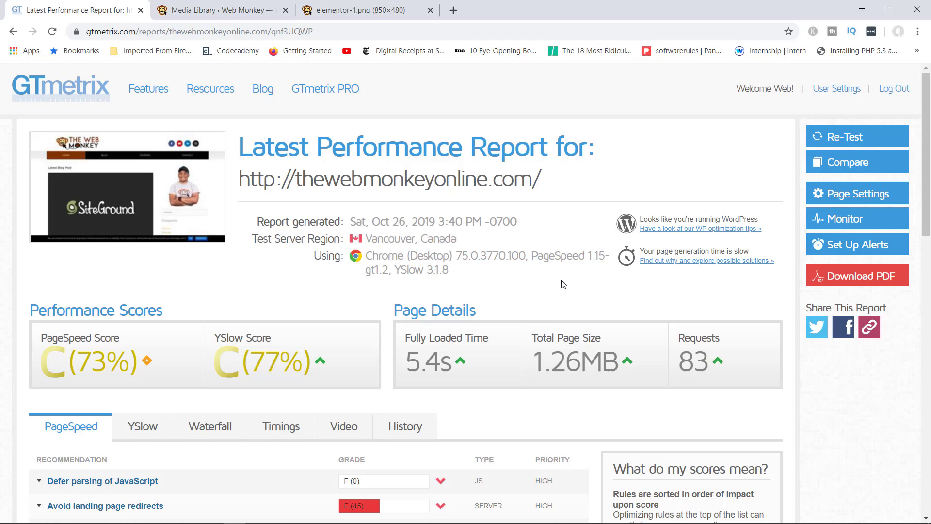
scroll(562, 284, "down", 1)
scroll(562, 284, "down", 3)
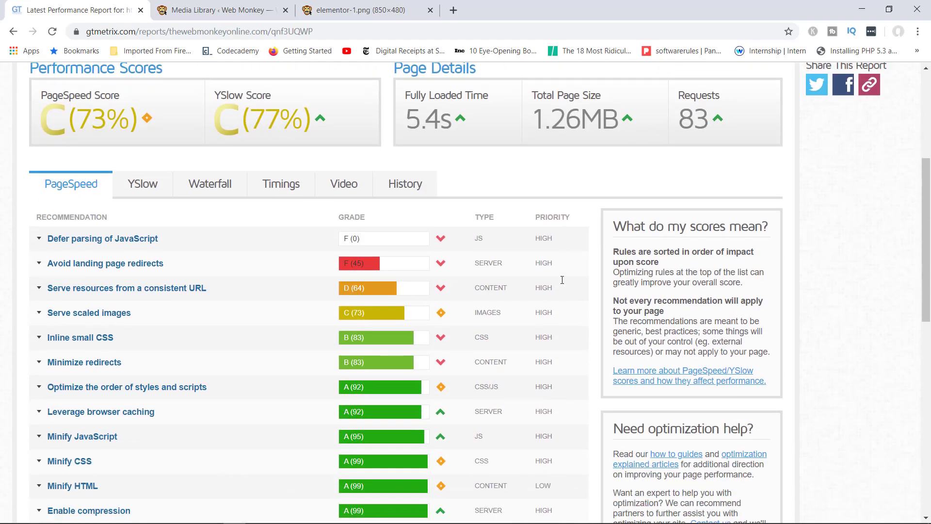
scroll(562, 280, "down", 1)
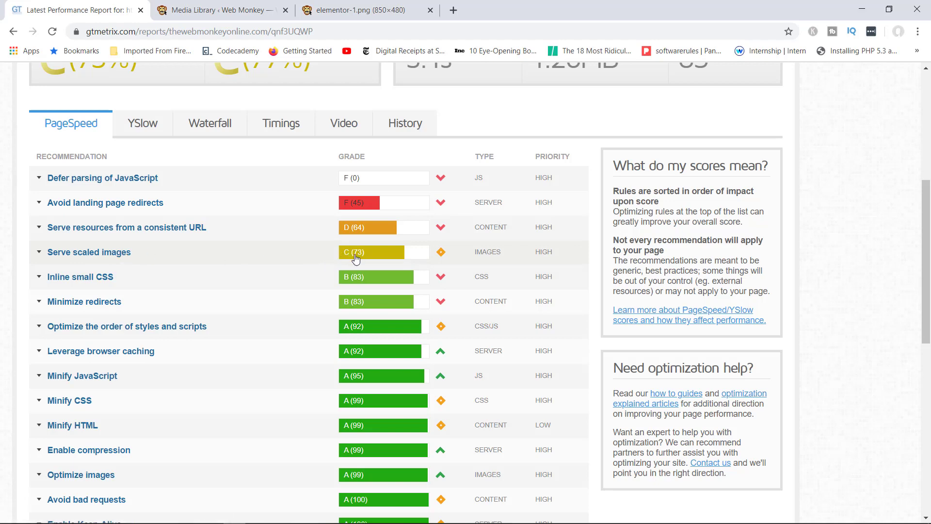
left_click(41, 253)
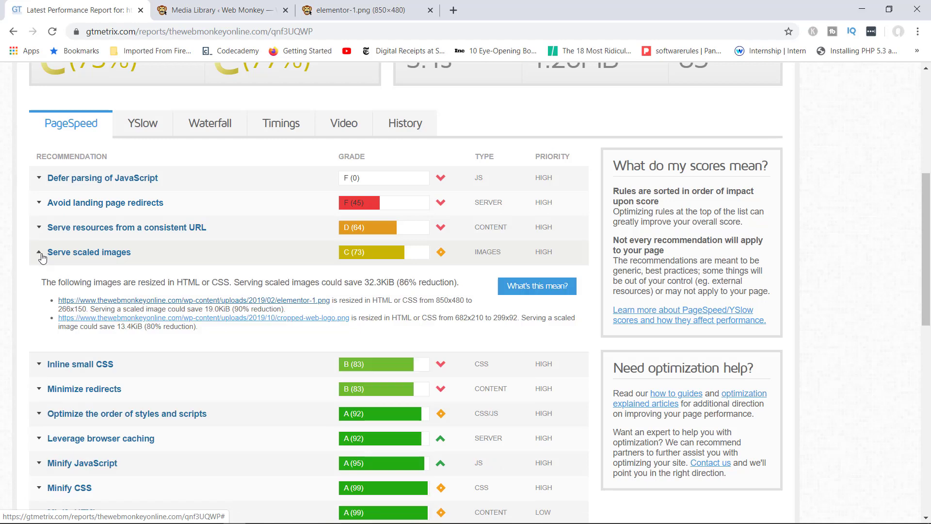
Examine cropped-web-logo.png and its original and scaled dimensions in the report, and open the listed elementor-1.png.
left_click(306, 319)
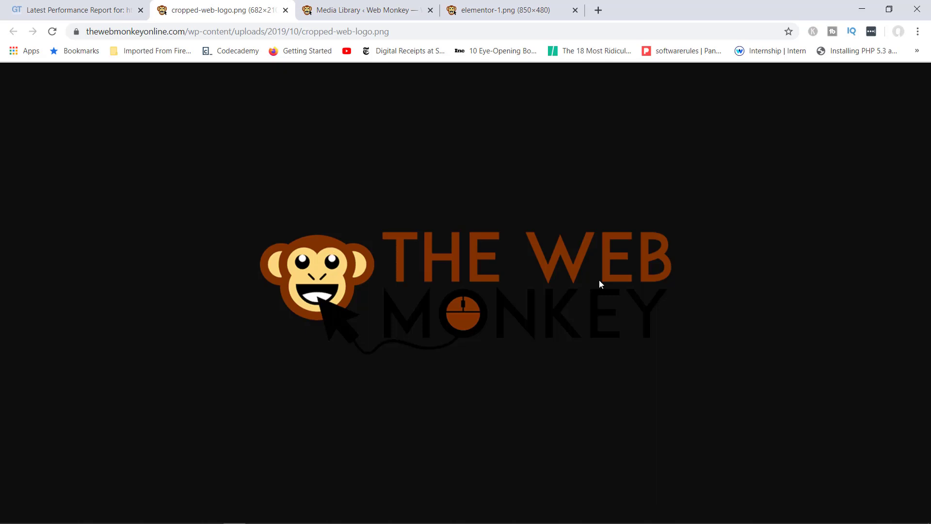
left_click(77, 10)
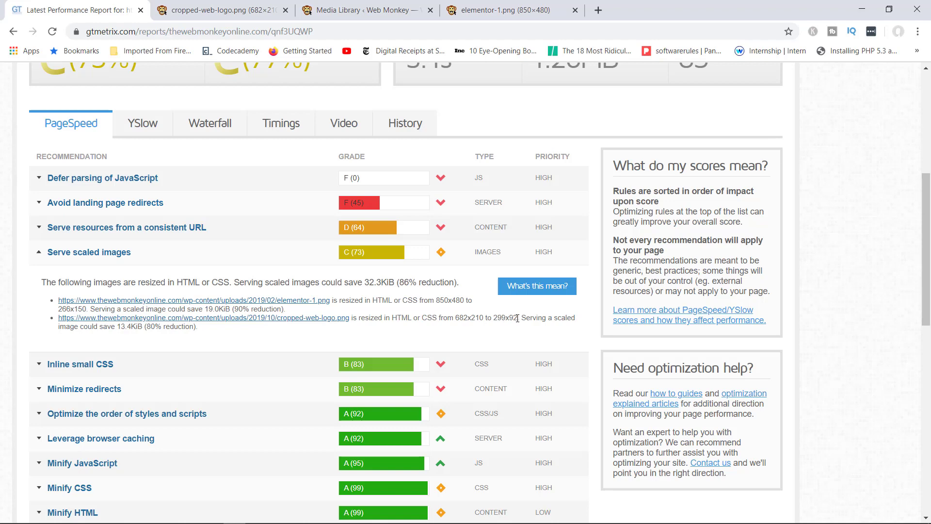
mouse_move(502, 319)
left_mouse_down()
mouse_move(468, 318)
mouse_move(517, 318)
left_mouse_up()
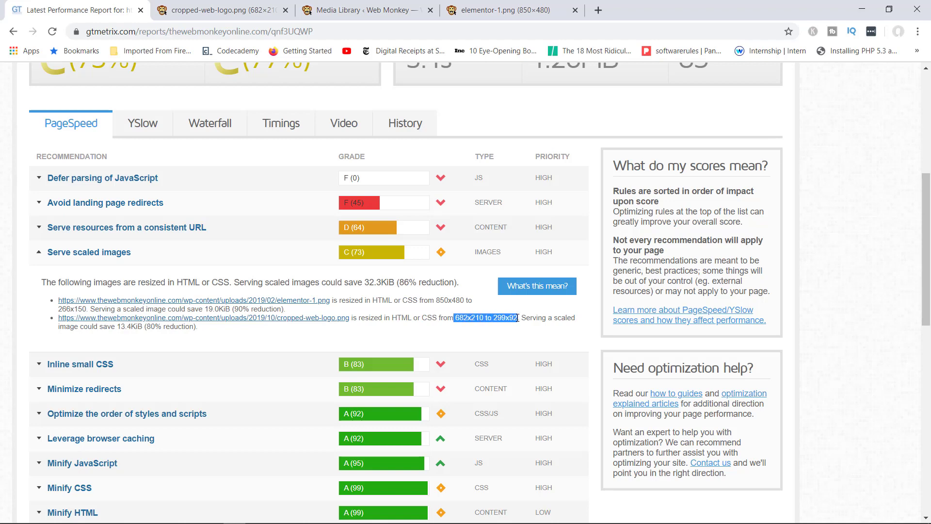
left_click(492, 327)
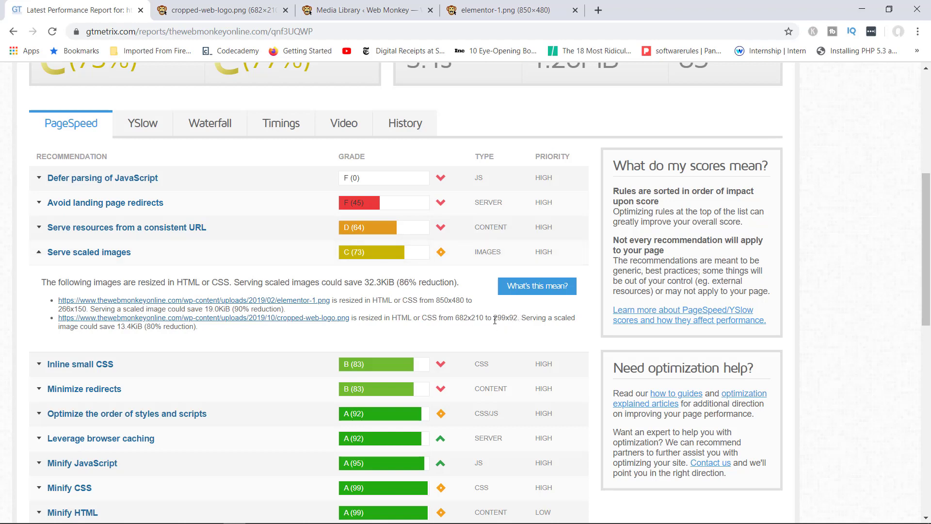
left_click_drag(493, 320, 508, 319)
left_click(518, 319)
left_click_drag(457, 317, 474, 319)
left_click_drag(494, 318, 510, 318)
left_click(301, 304)
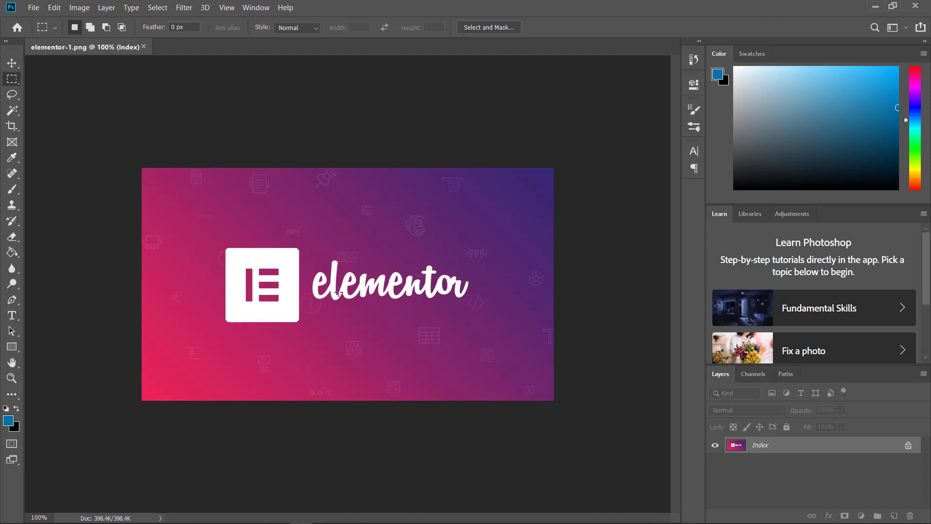
Switch to the browser window with the live homepage and locate the Elementor image under WordPress Deals & Coupons.
mouse_move(234, 514)
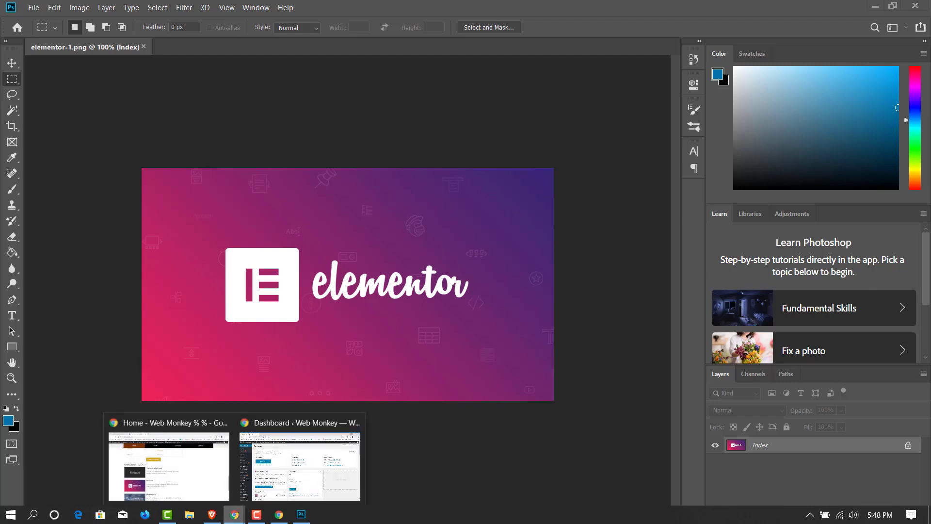
left_click(296, 480)
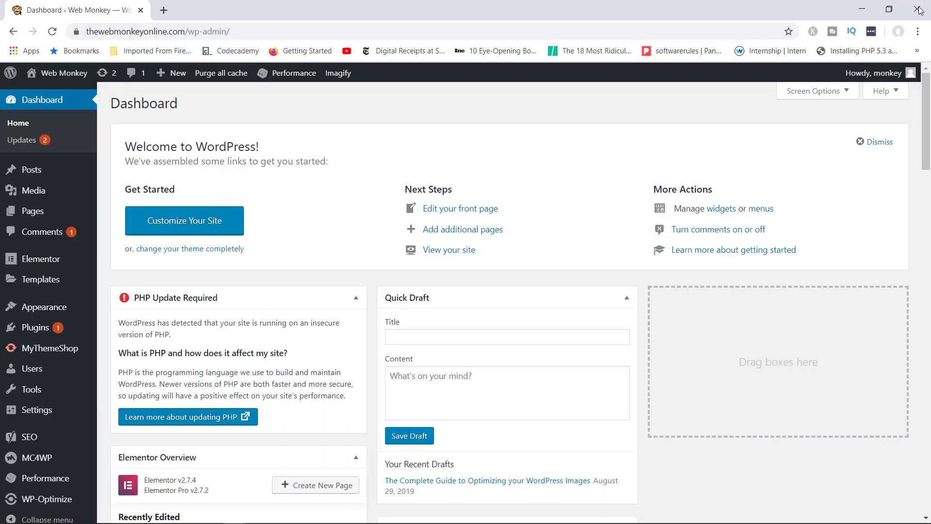
left_click(861, 9)
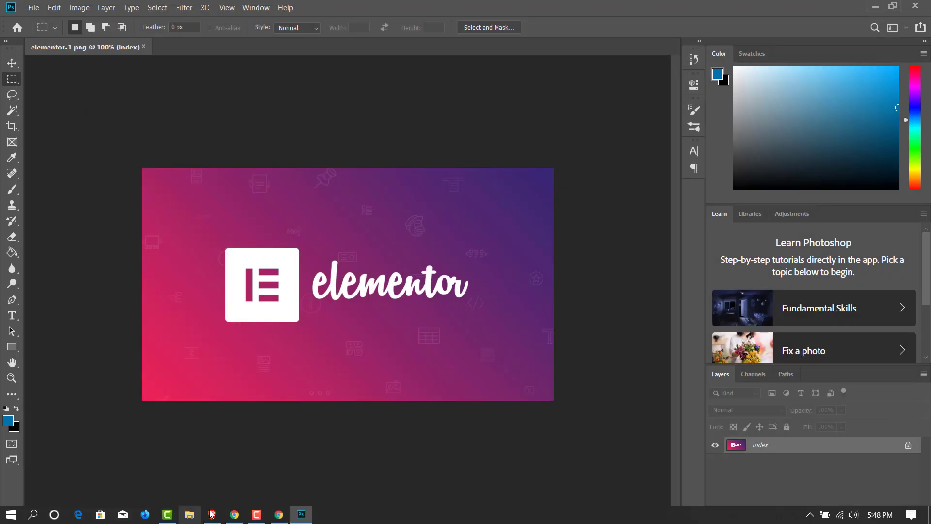
left_click(234, 514)
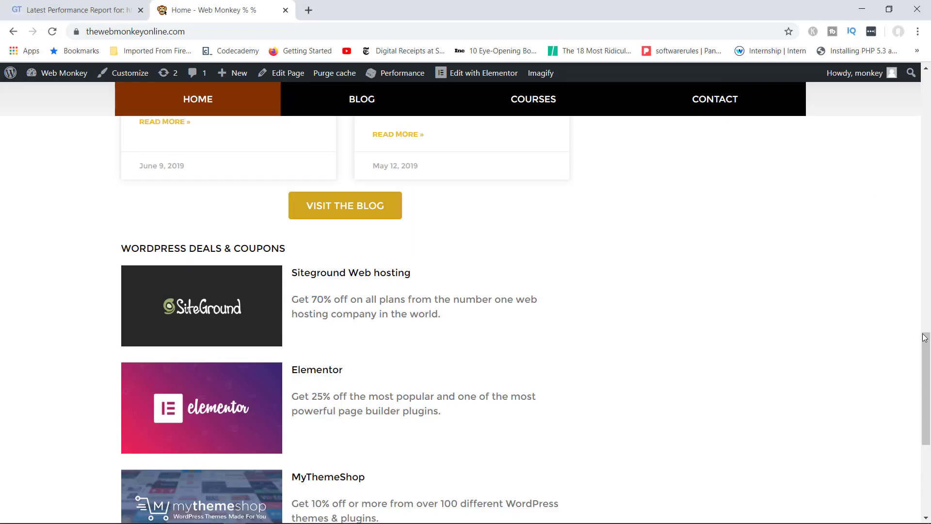
scroll(924, 338, "down", 3)
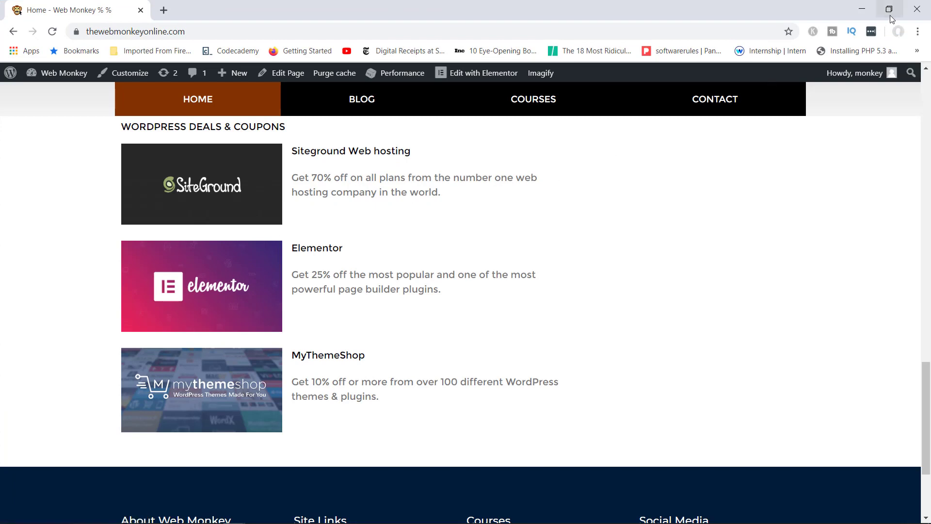
Shrink the homepage browser window and adjust its width until the Elementor image displays at its largest size.
left_click(890, 16)
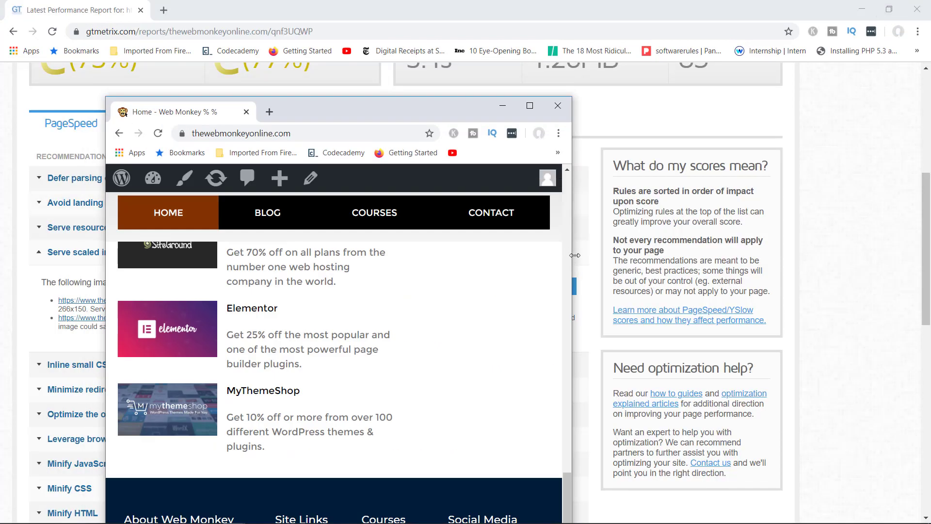
left_click_drag(575, 255, 527, 256)
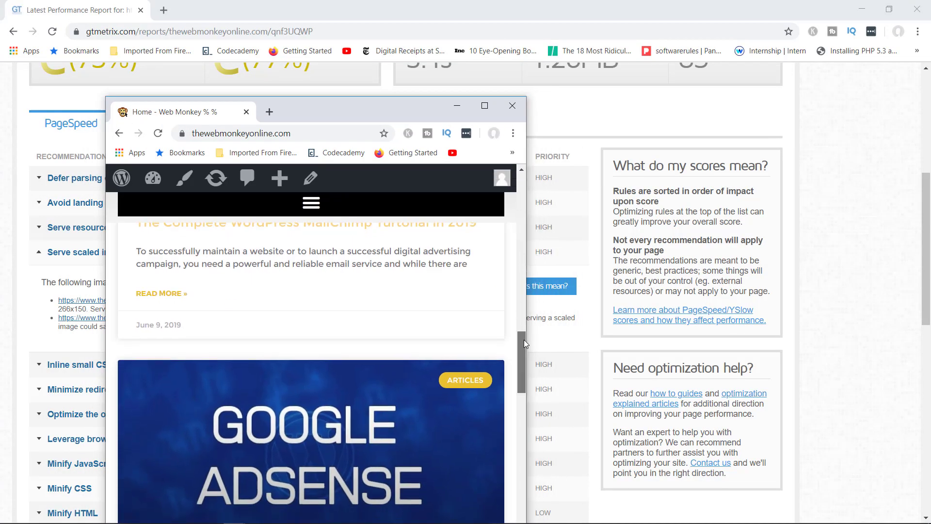
left_click_drag(523, 342, 519, 428)
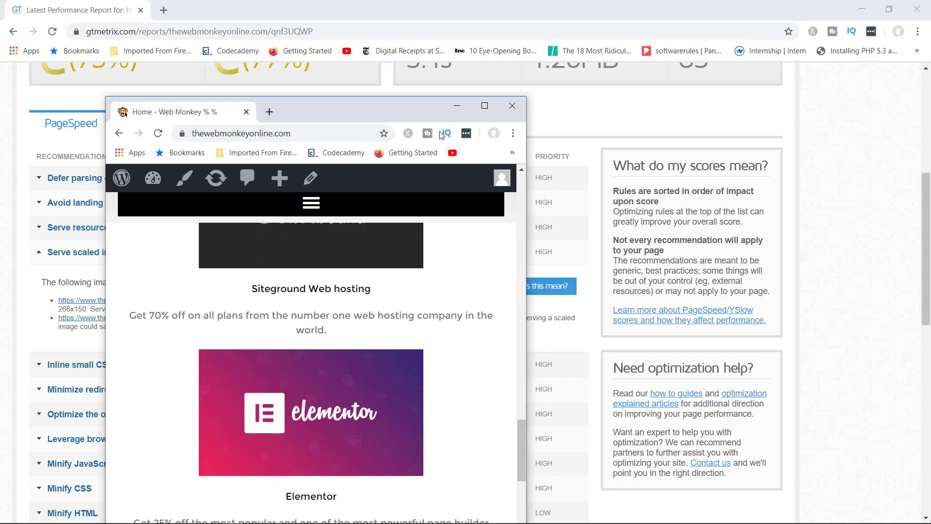
left_click_drag(417, 121, 483, 38)
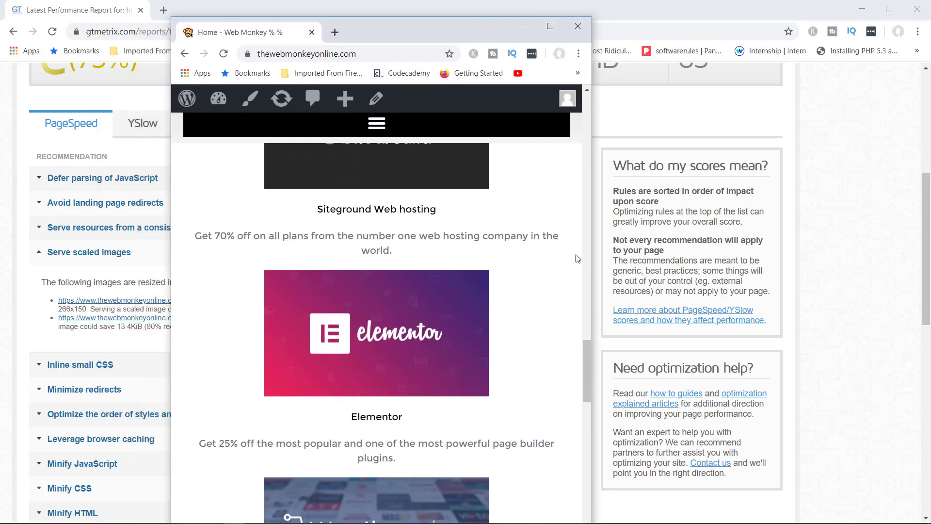
left_click_drag(592, 274, 626, 380)
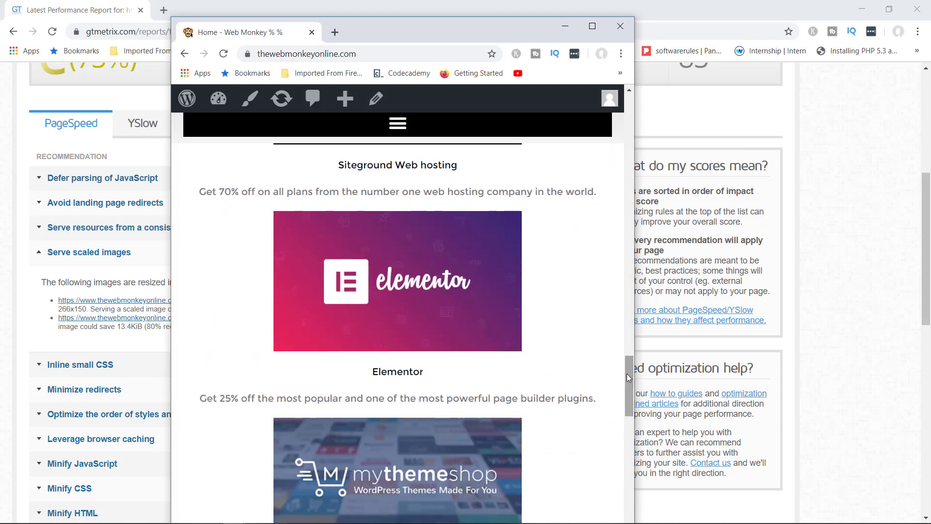
Inspect the Elementor image on the homepage in DevTools to check its rendered dimensions.
right_click(416, 252)
left_click(462, 436)
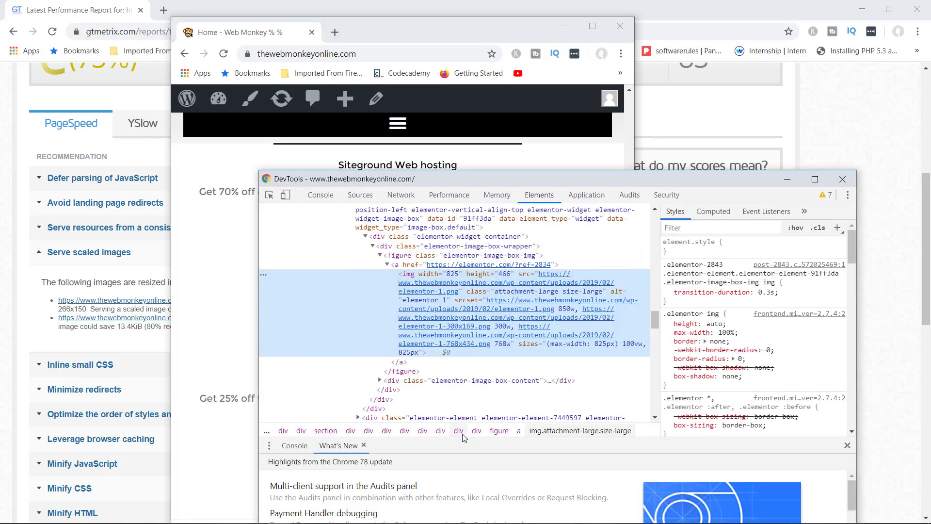
mouse_move(483, 341)
Switch to Photoshop and resize elementor-1.png to 410 px wide, keeping its proportions.
left_click(300, 516)
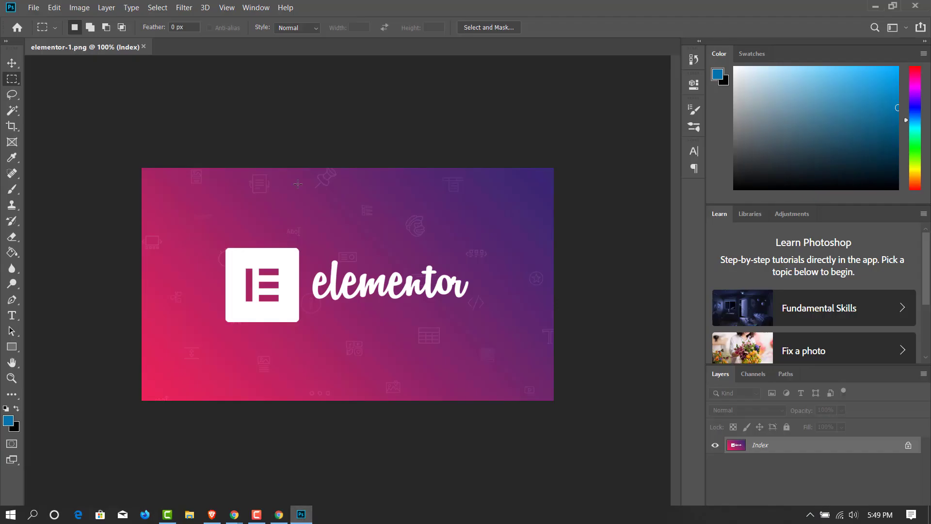
left_click(79, 8)
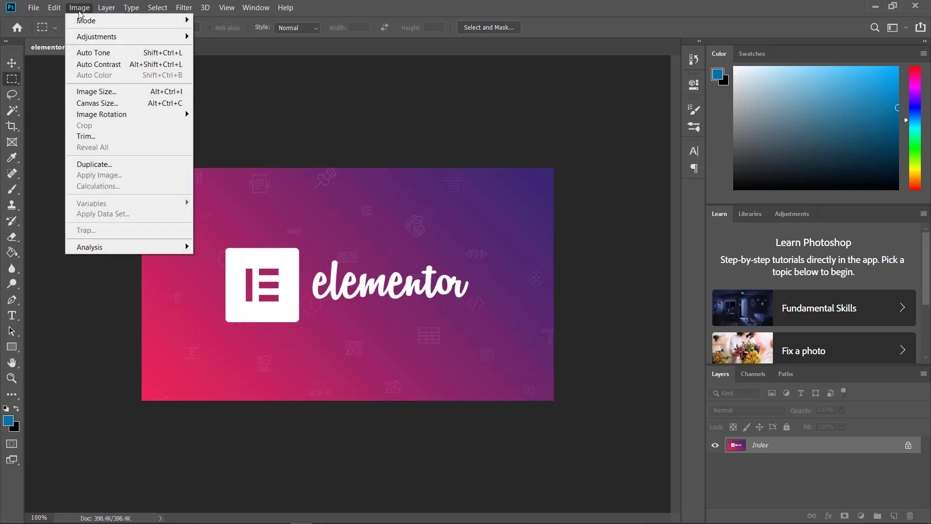
left_click(103, 92)
type("4")
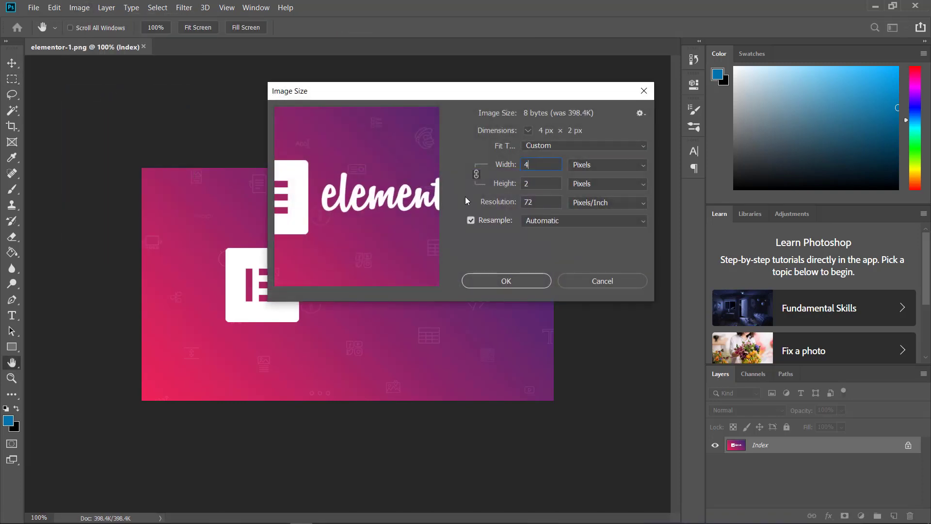
type("10")
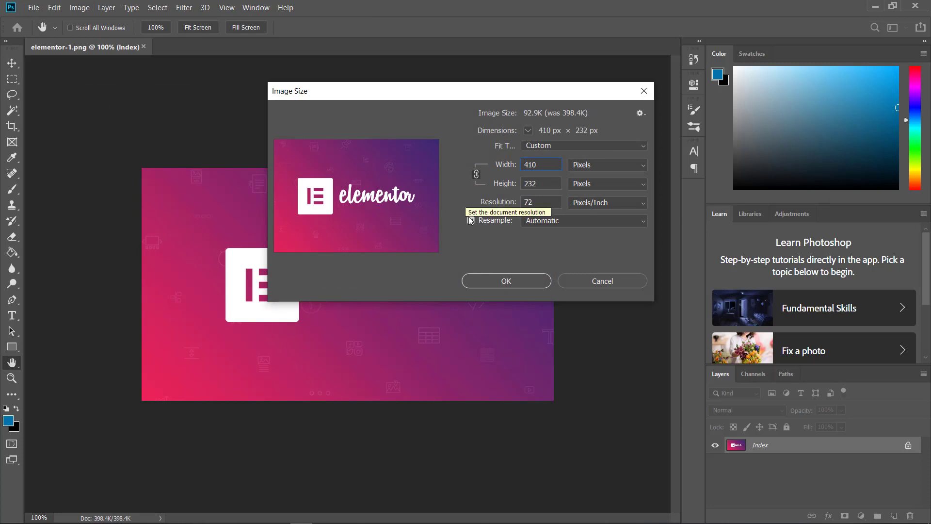
left_click(504, 281)
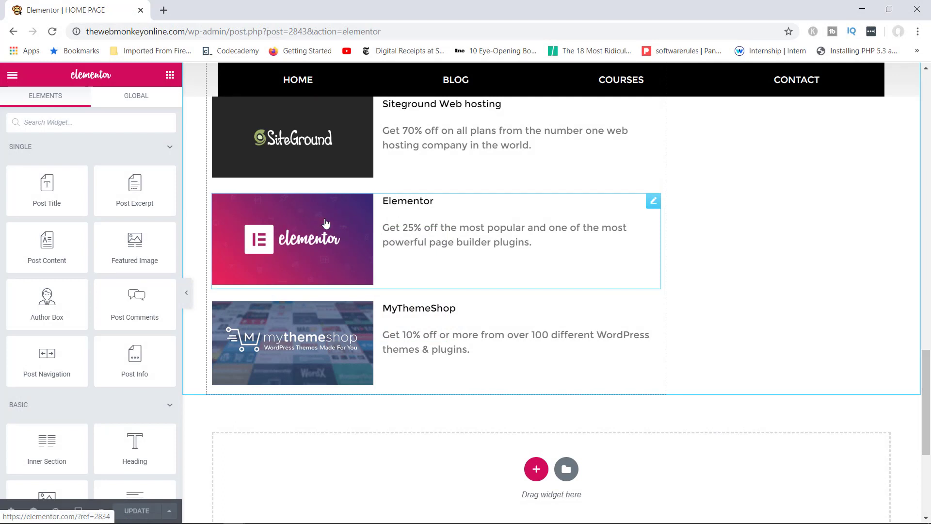
Replace the picture in the homepage's Elementor image box with elementor-promo.jpg from the media library.
left_click(650, 204)
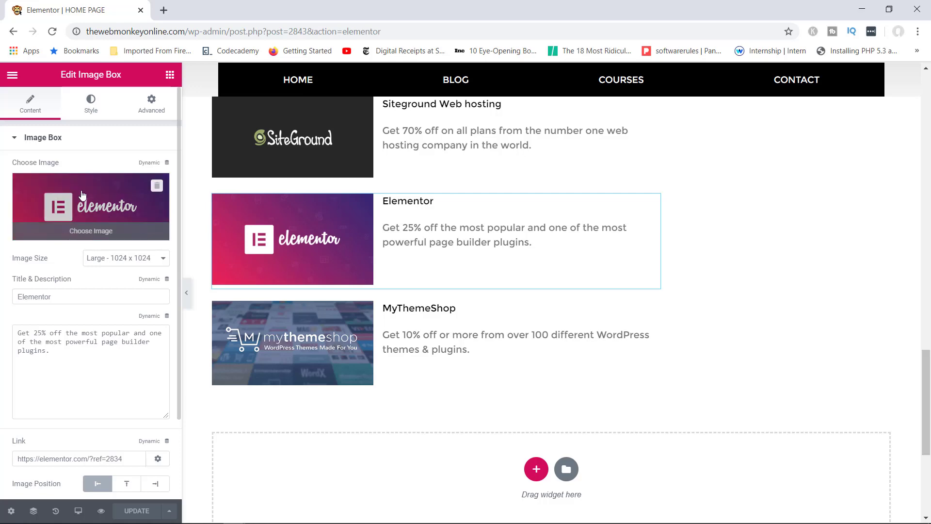
left_click(92, 232)
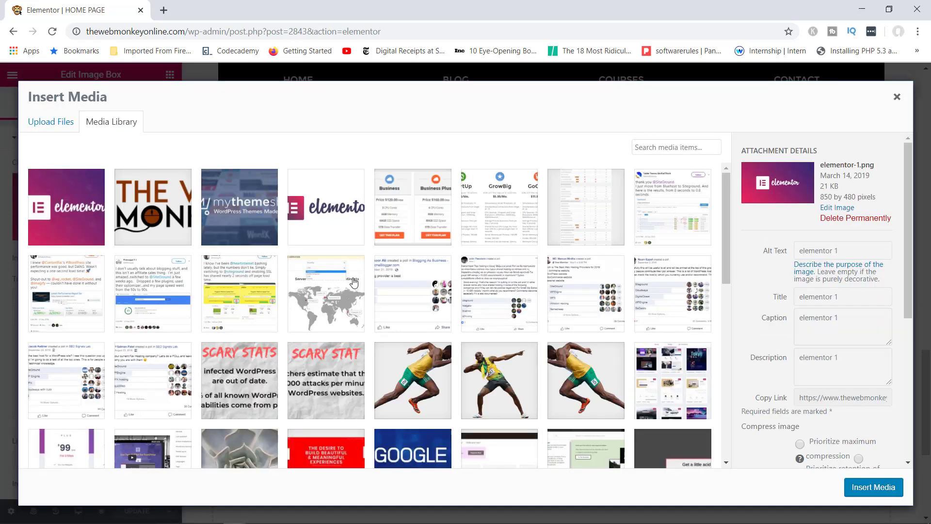
left_click(76, 232)
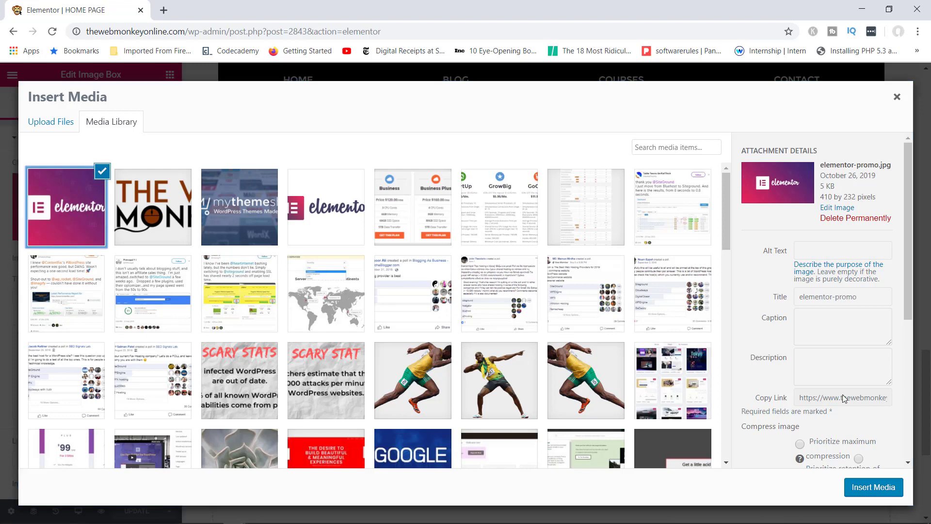
left_click(869, 488)
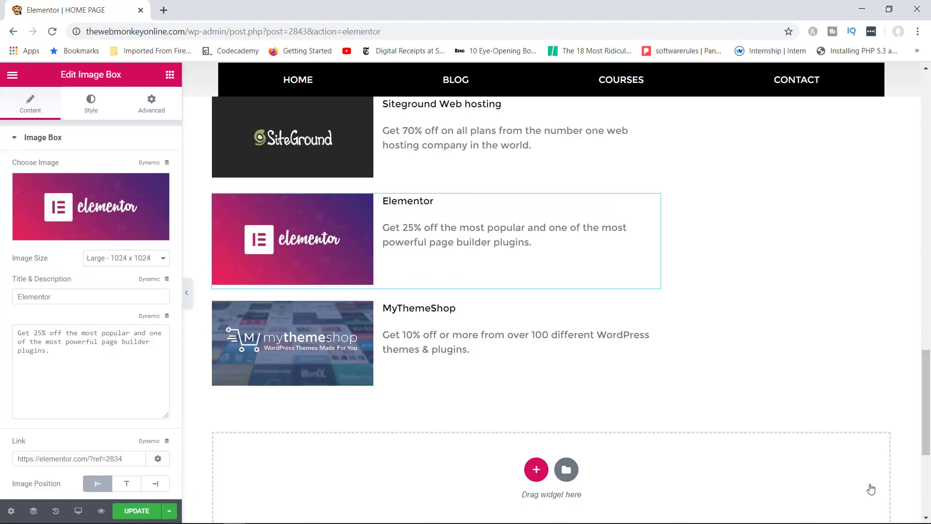
Set the Elementor image box's image size to Full and update the page.
left_click(113, 262)
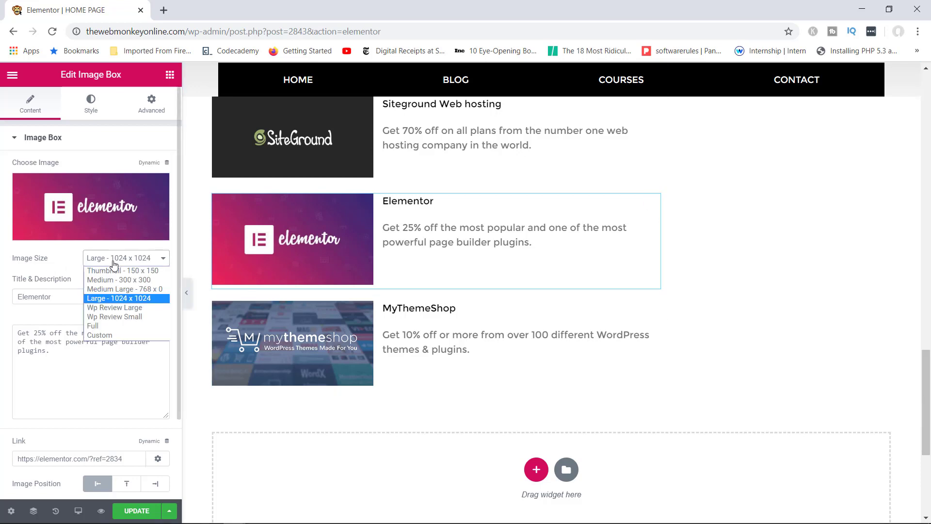
left_click(97, 326)
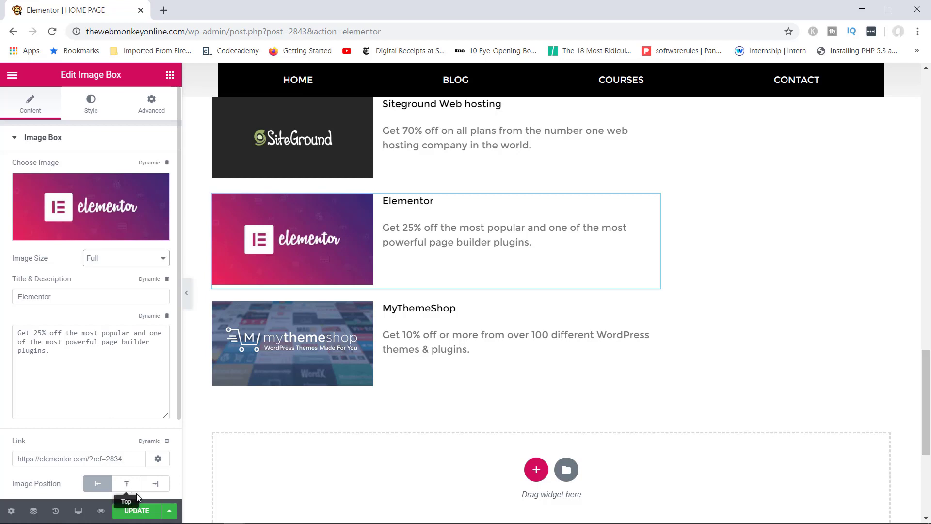
left_click(137, 510)
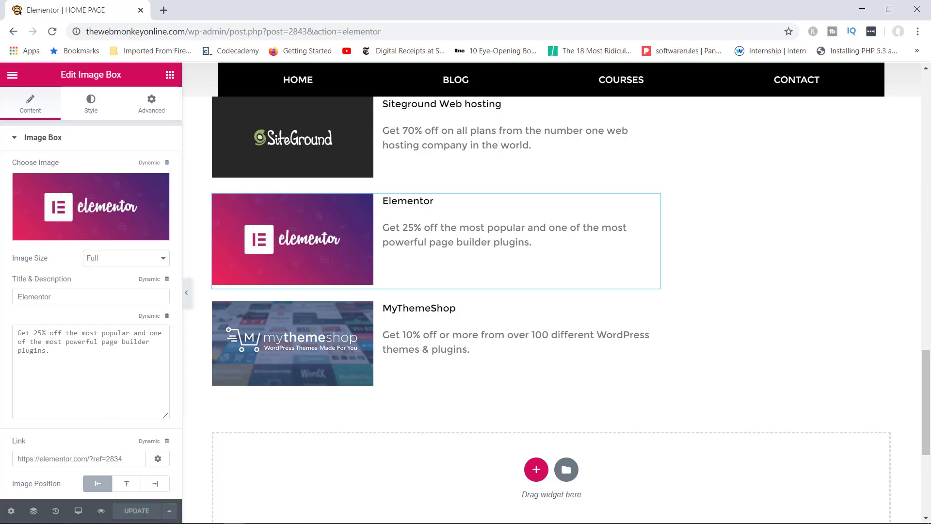
Return to the GTmetrix report, re-test the site and expand Serve scaled images to check the remaining entries.
left_click(234, 514)
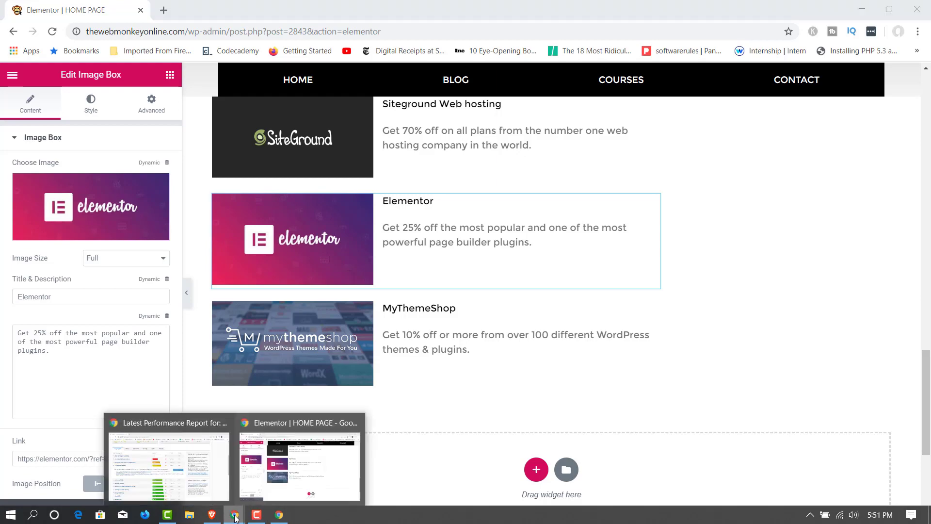
left_click(184, 458)
left_click(927, 111)
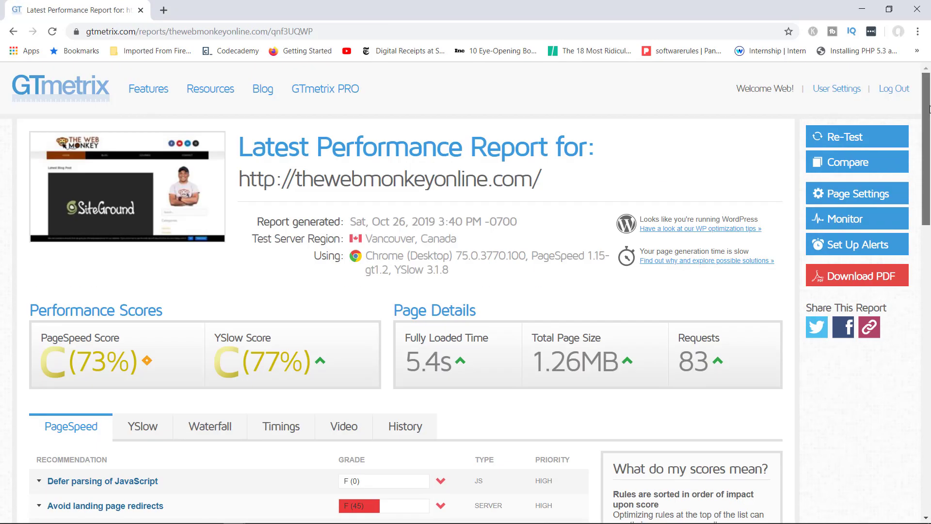
left_click(866, 132)
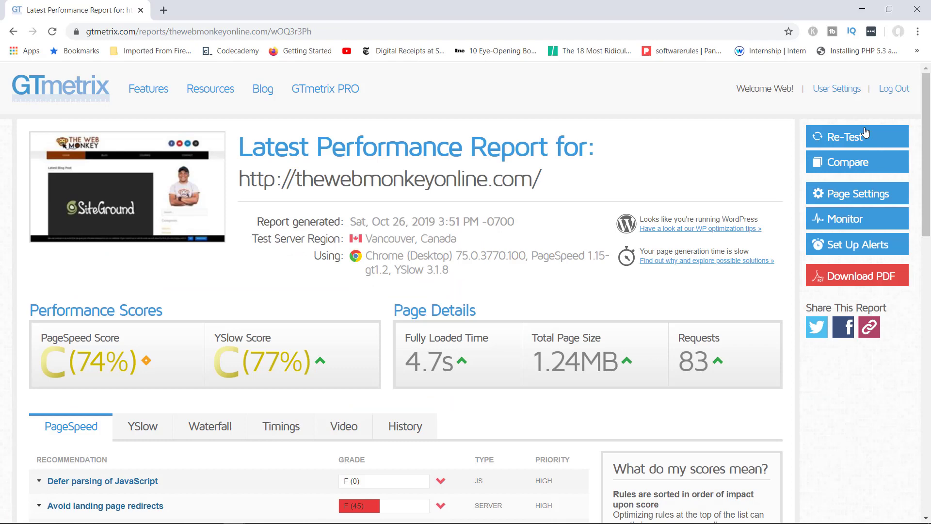
left_click_drag(926, 101, 926, 223)
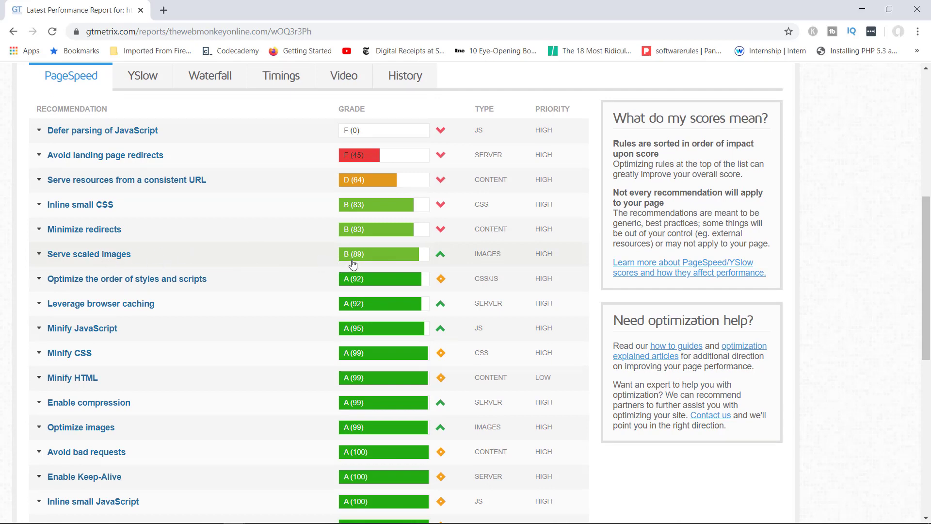
left_click(177, 260)
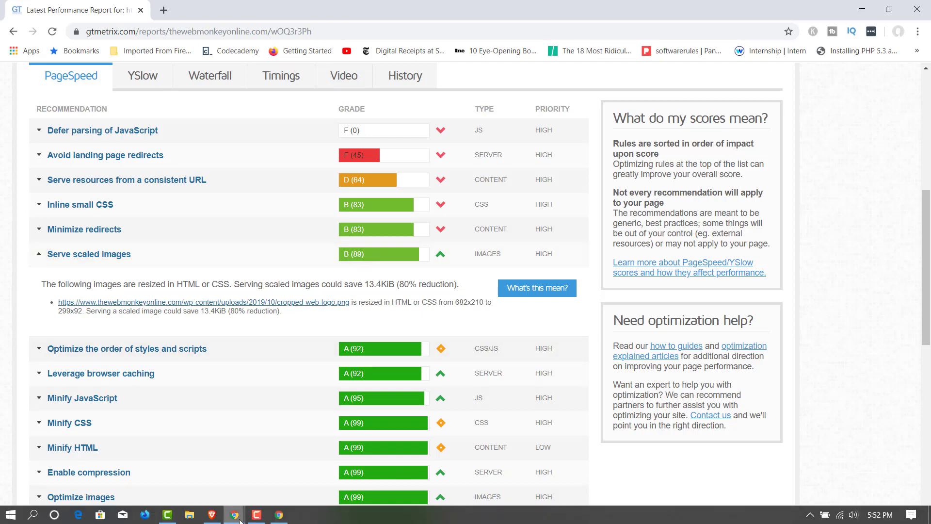
Switch back to the home page in the Elementor editor and view its upper sections.
mouse_move(235, 514)
mouse_move(298, 486)
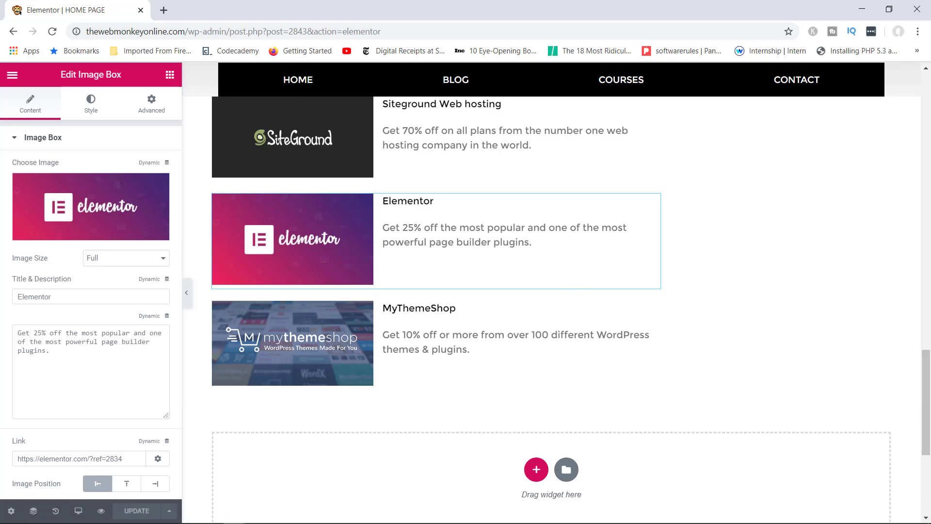
left_click(929, 168)
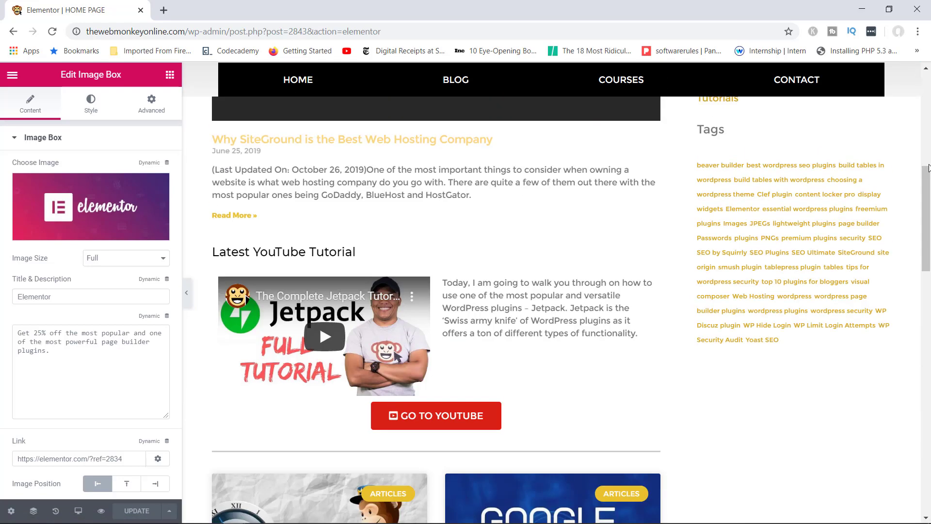